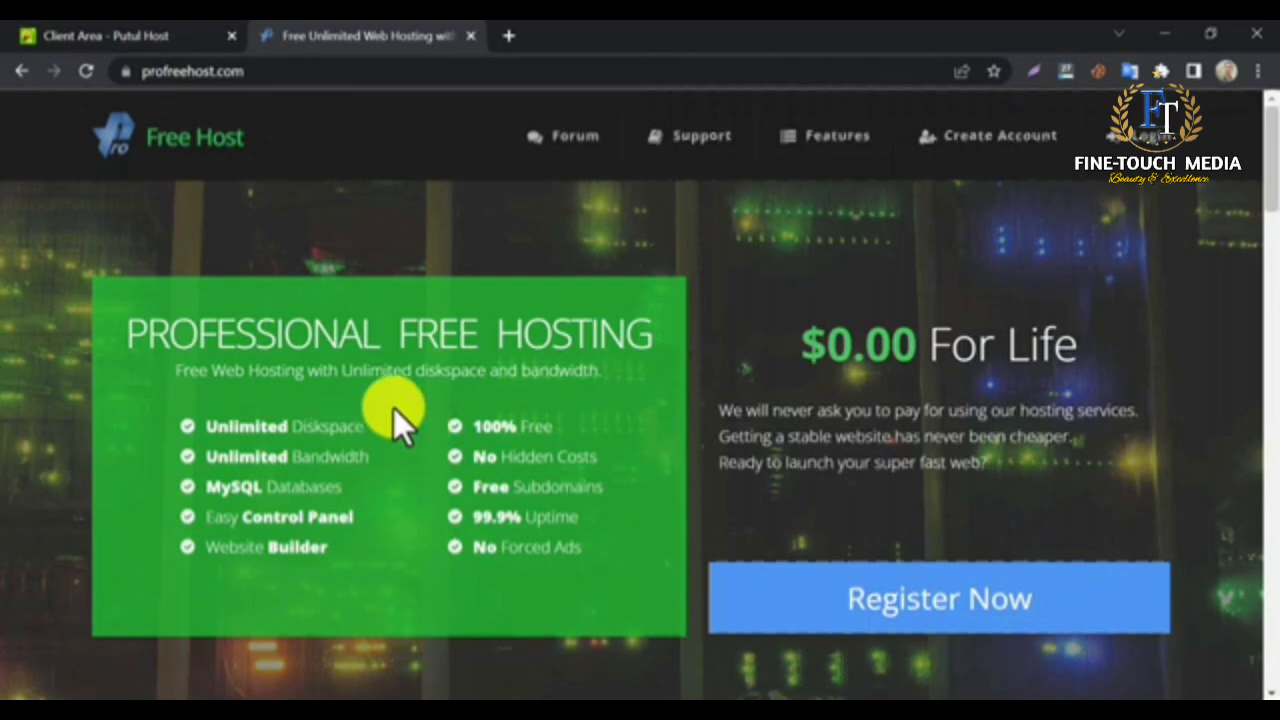
pyautogui.moveTo(803, 345); pyautogui.dragTo(1078, 346)
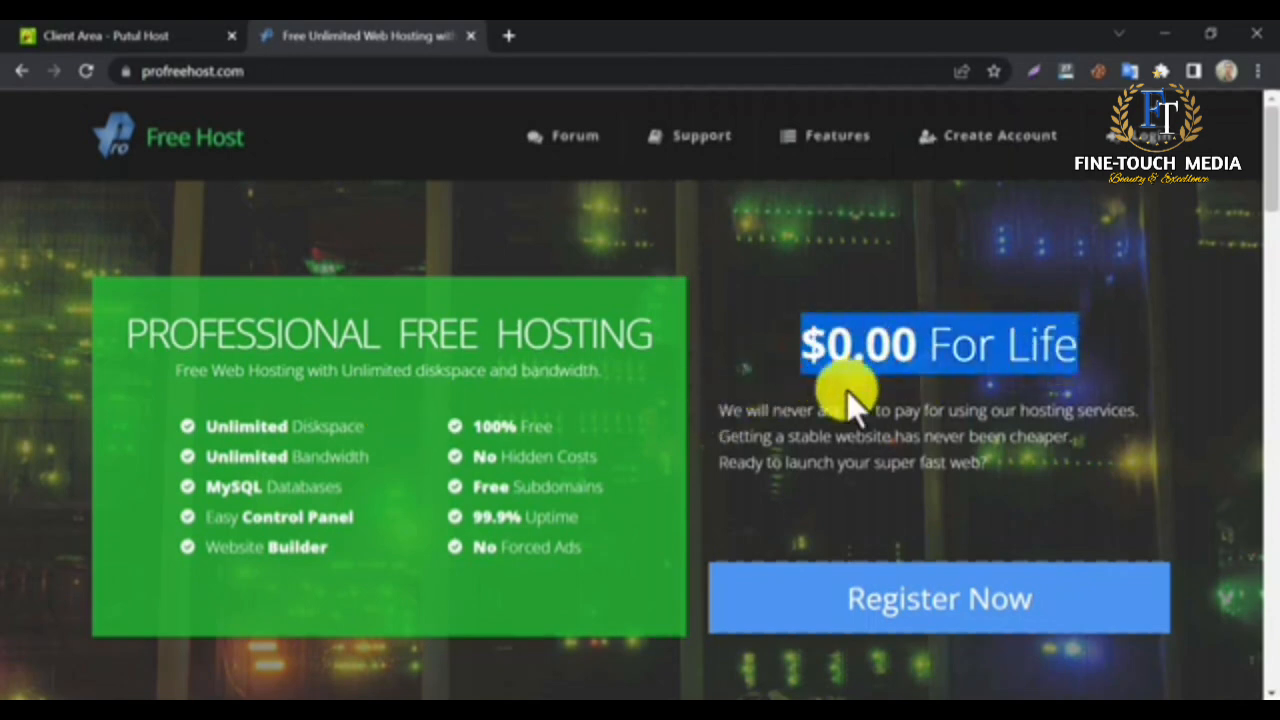
pyautogui.moveTo(205, 428); pyautogui.dragTo(429, 586)
pyautogui.click(433, 590)
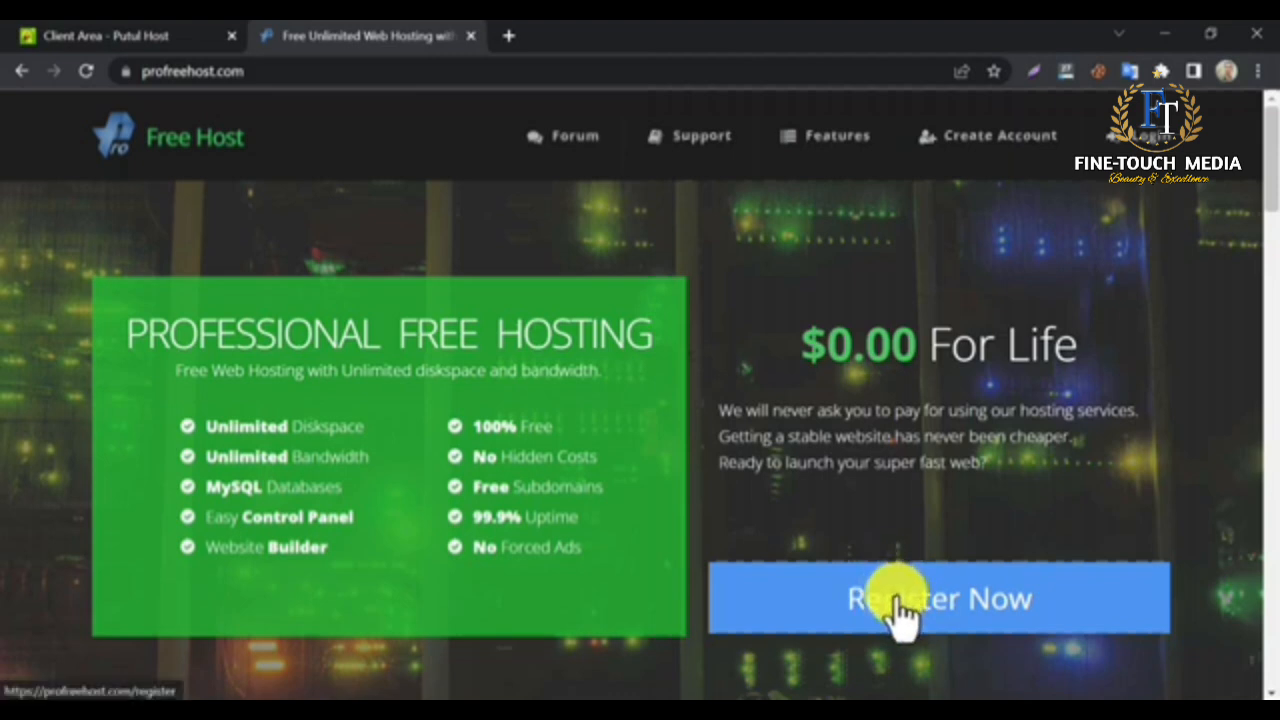
# Log in to the Free Host client area with the saved credentials
pyautogui.click(1120, 140)
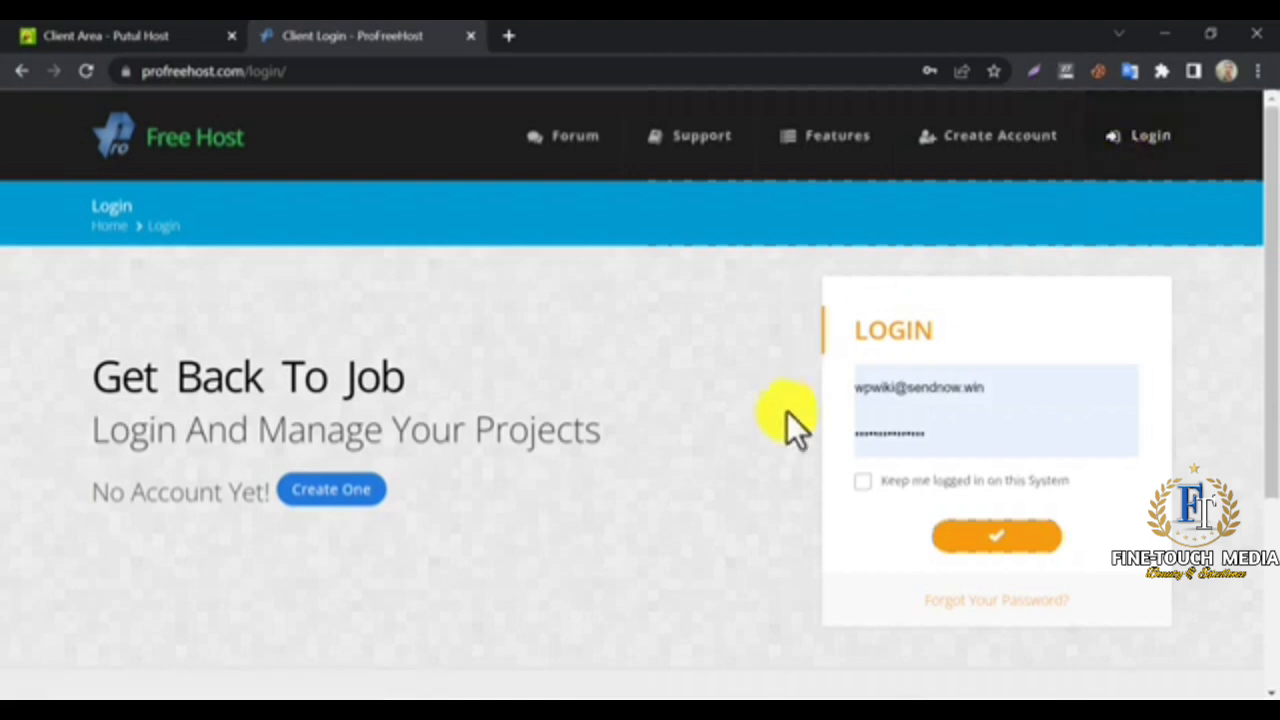
pyautogui.click(990, 540)
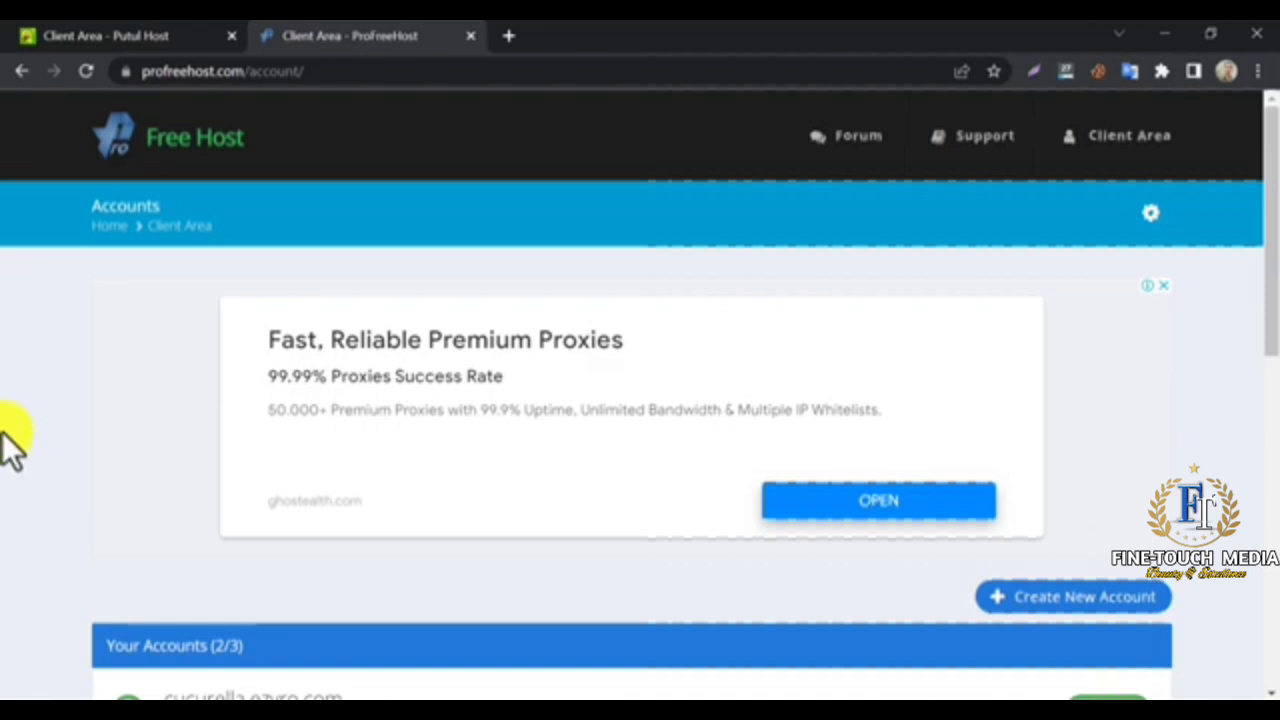
# Review the existing hosting accounts and open the form for creating a new account, dismissing the ad
pyautogui.scroll(-8, 12, 445)
pyautogui.scroll(1, 12, 445)
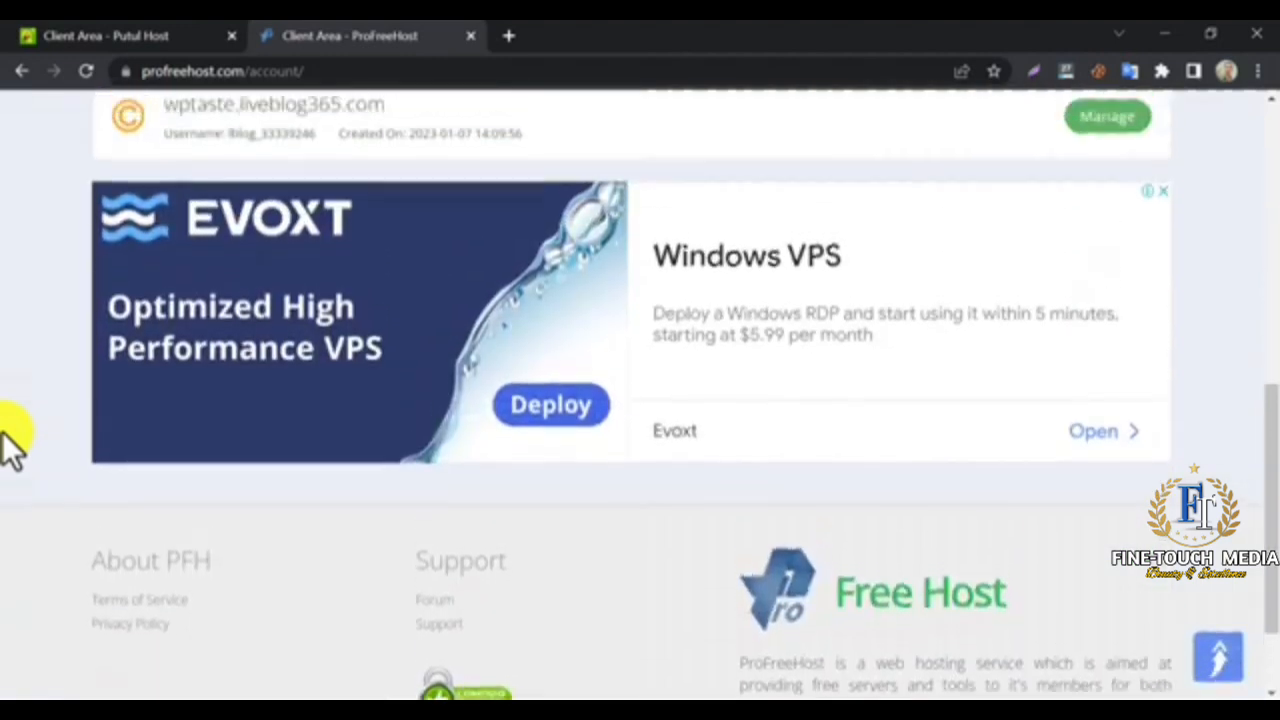
pyautogui.scroll(4, 12, 445)
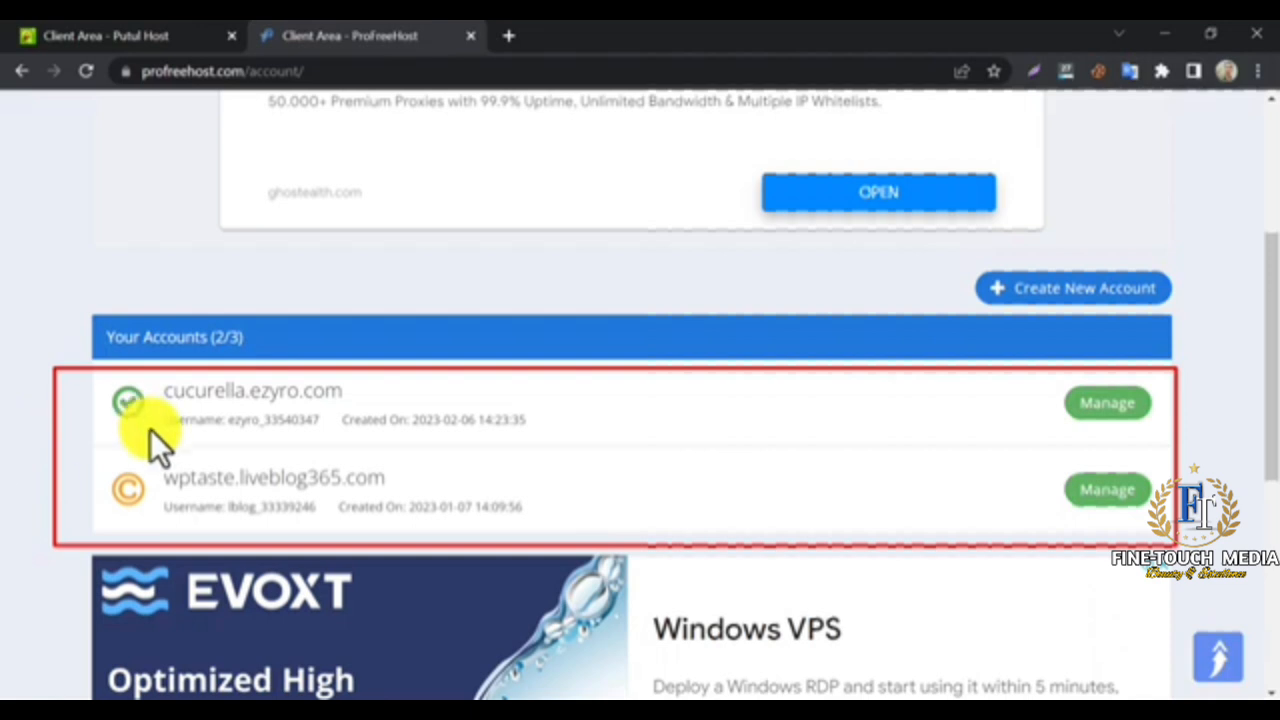
pyautogui.scroll(2, 65, 448)
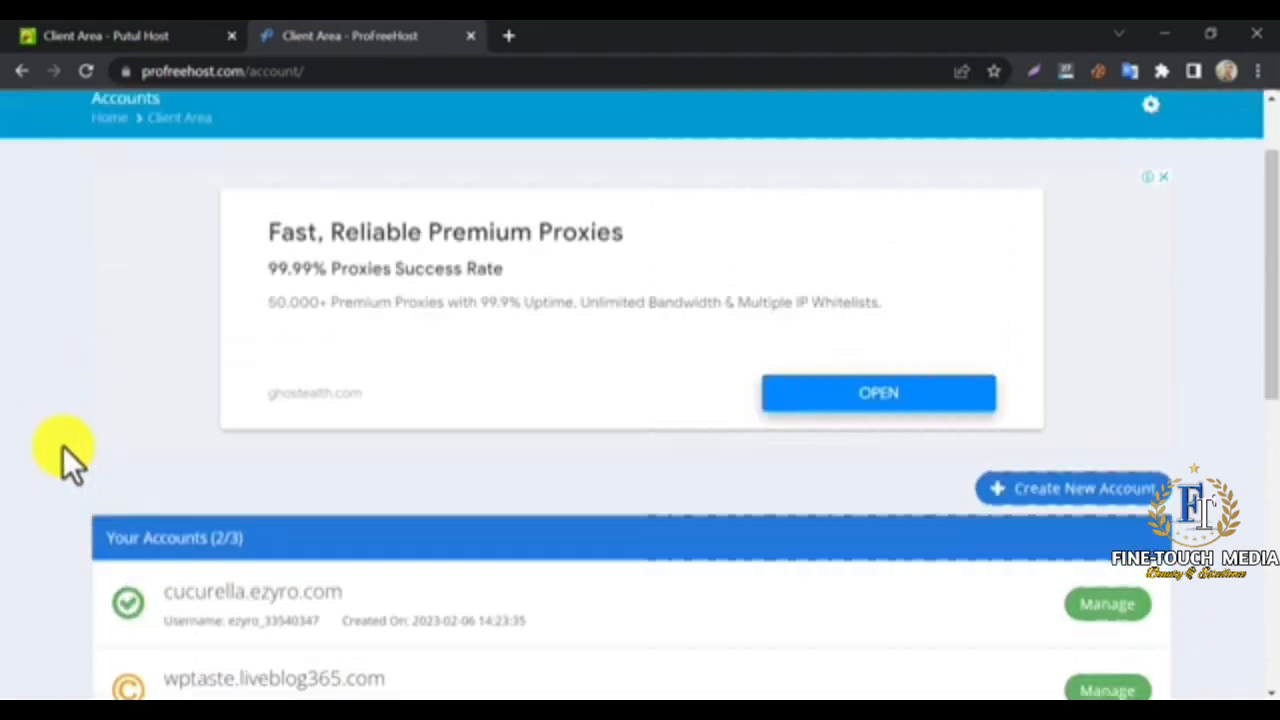
pyautogui.scroll(1, 63, 446)
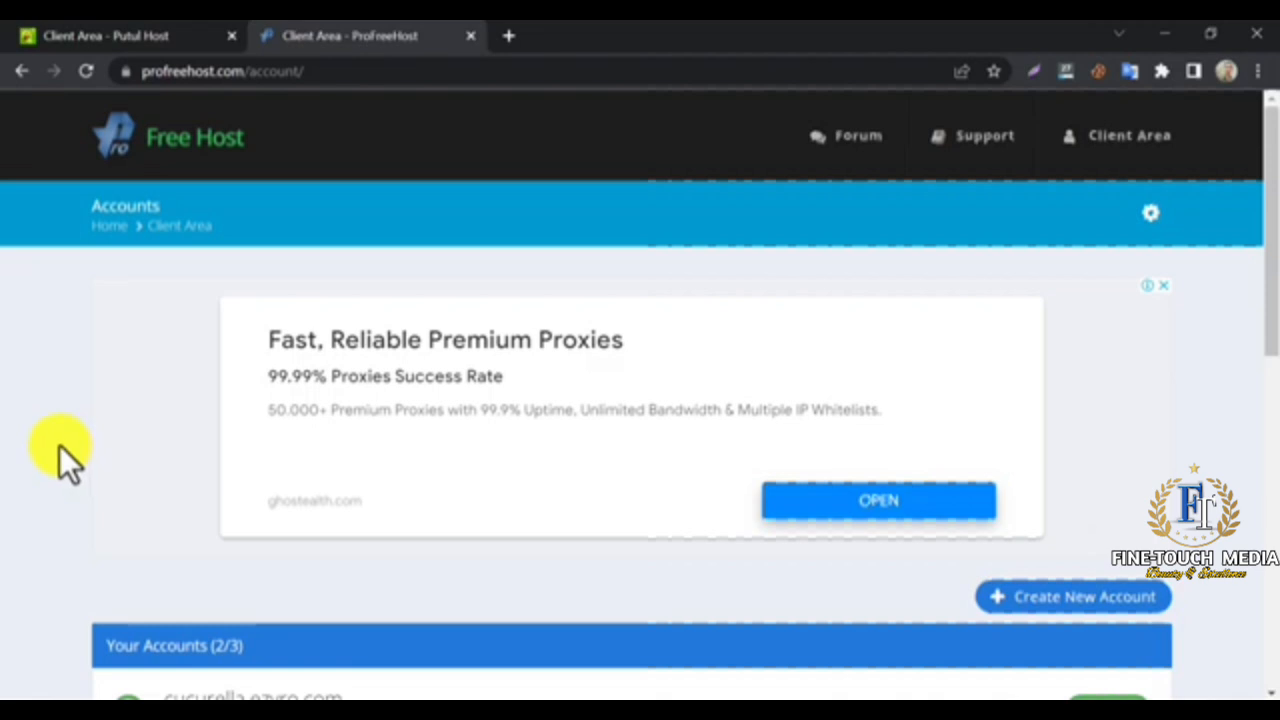
pyautogui.click(1050, 600)
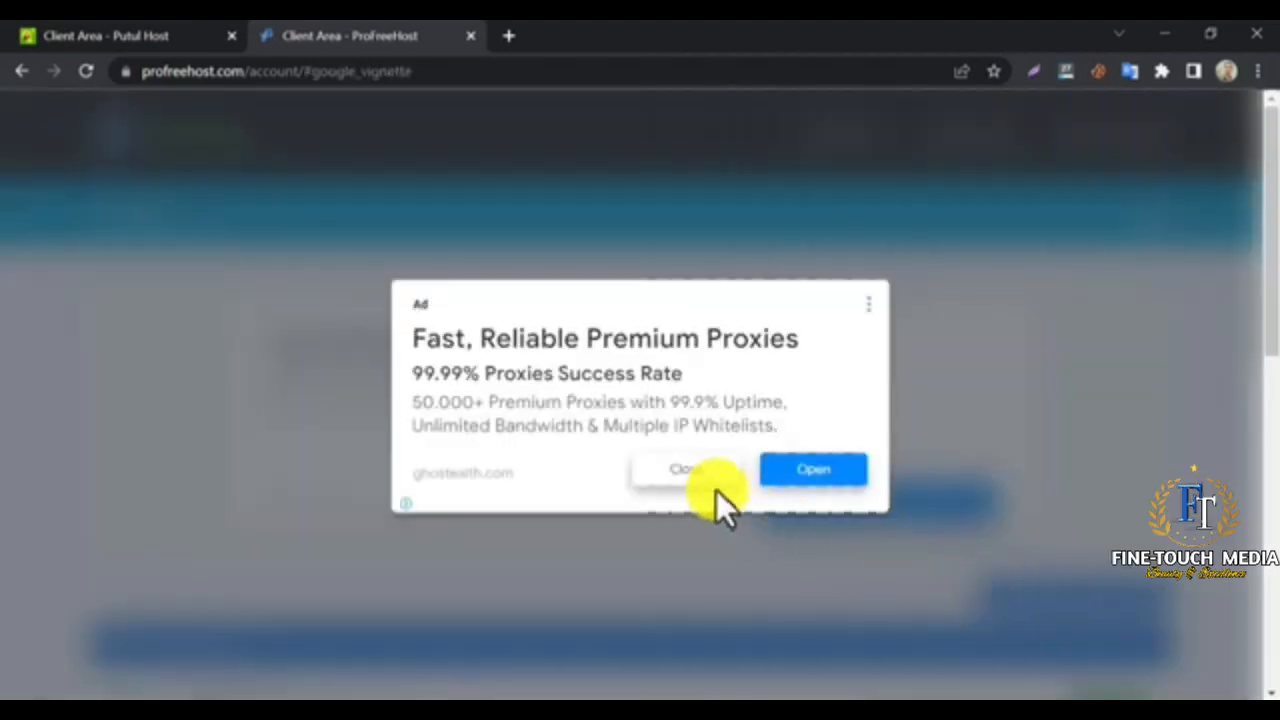
pyautogui.click(688, 474)
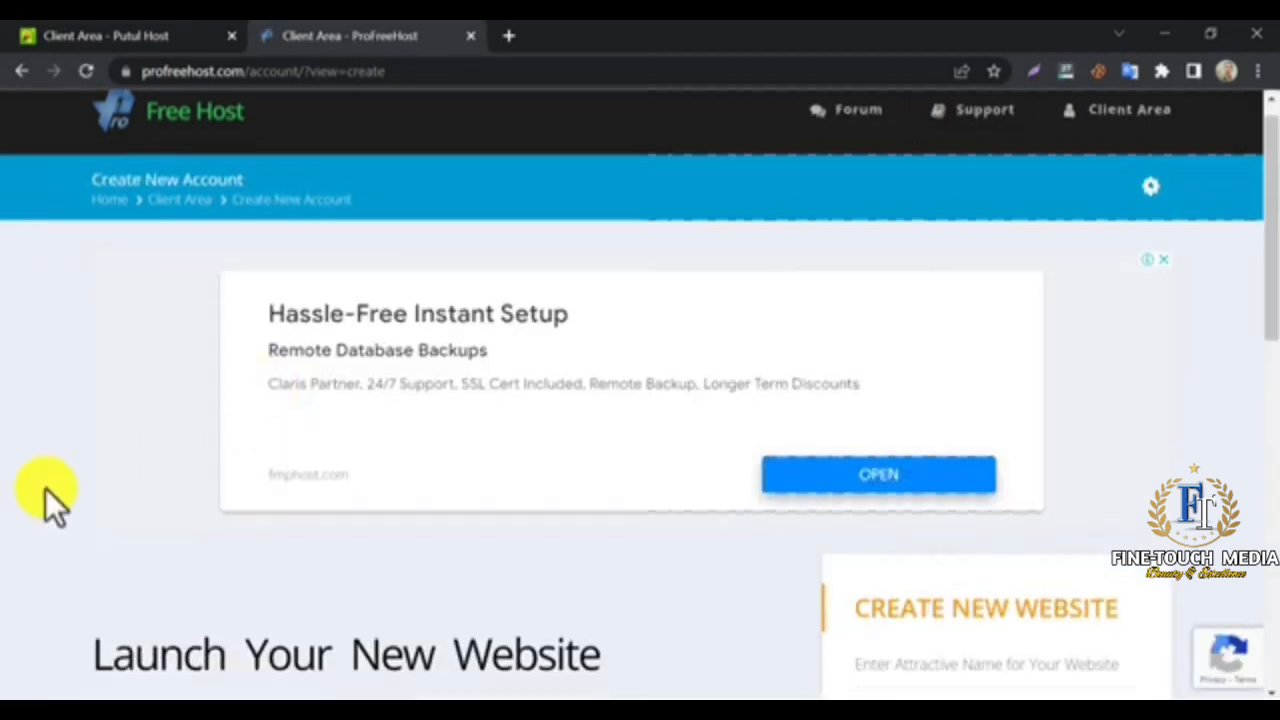
pyautogui.scroll(-4, 45, 488)
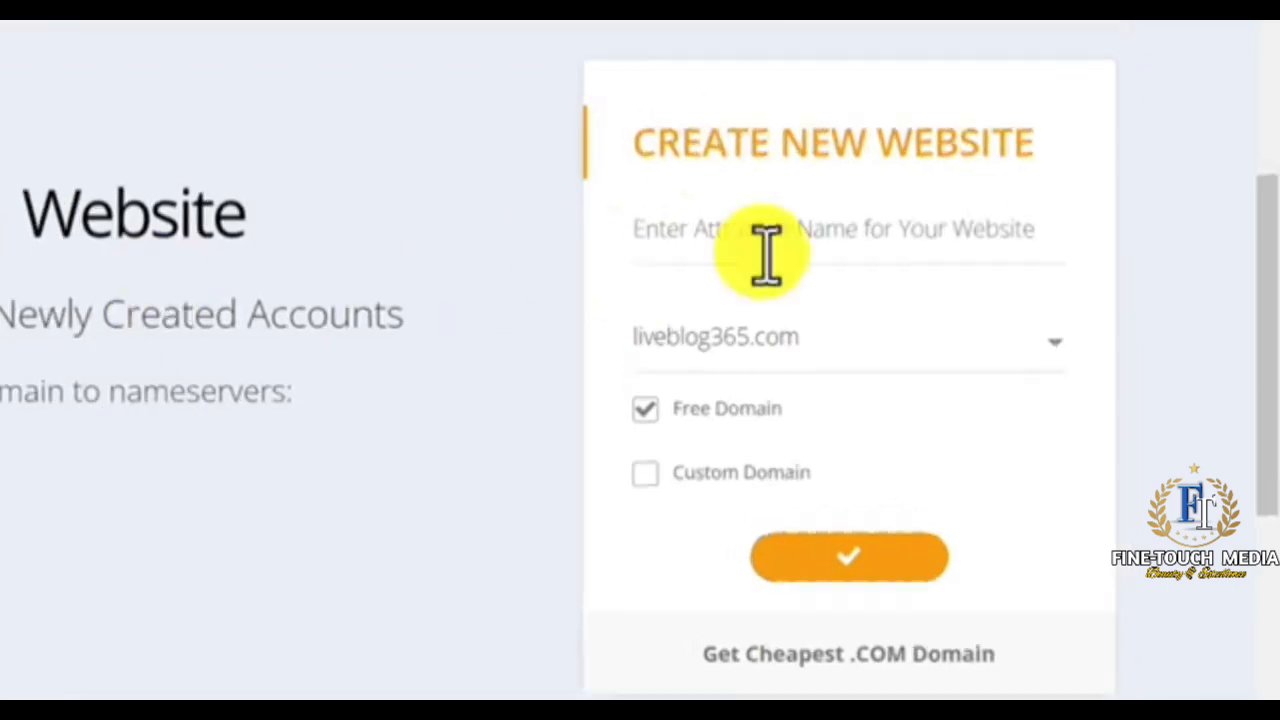
pyautogui.click(762, 340)
pyautogui.click(411, 214)
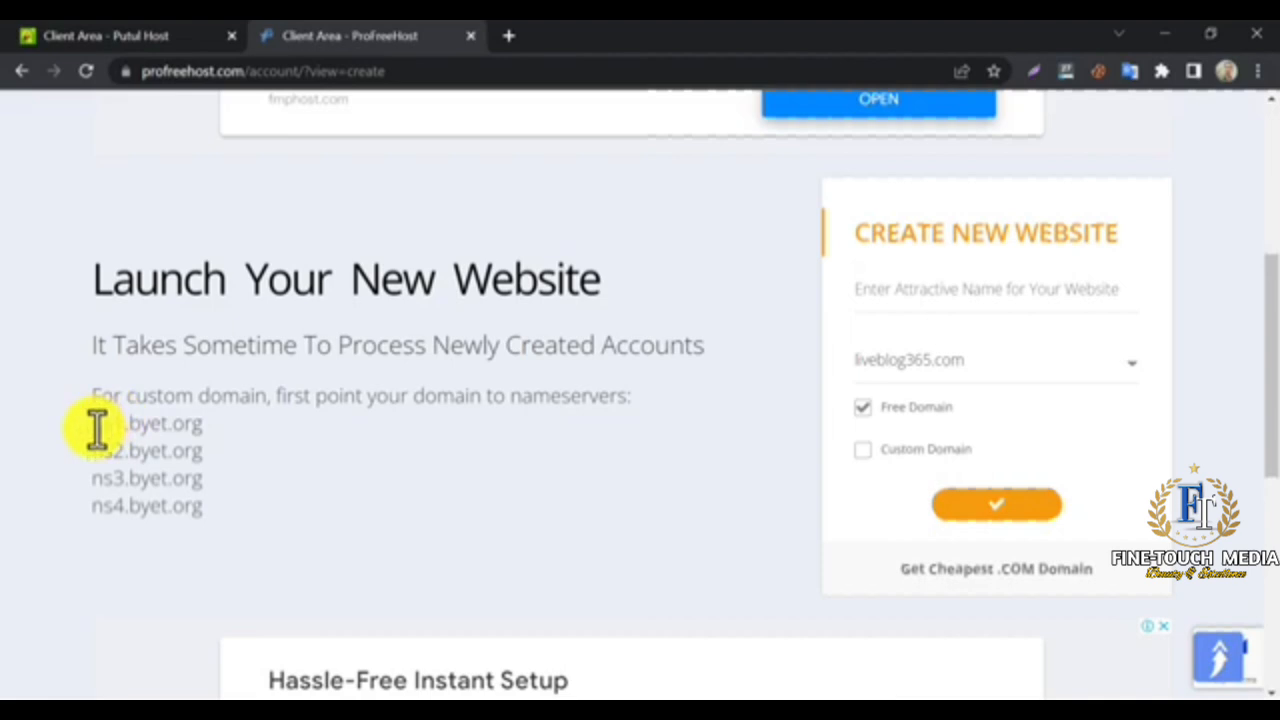
# Copy ns1.byet.org from the hosting page and set it as Nameserver 1 of wpwiki.xyz in the Putul Host client area
pyautogui.moveTo(92, 424); pyautogui.dragTo(208, 425)
pyautogui.rightClick(190, 423)
pyautogui.click(213, 434)
pyautogui.click(199, 36)
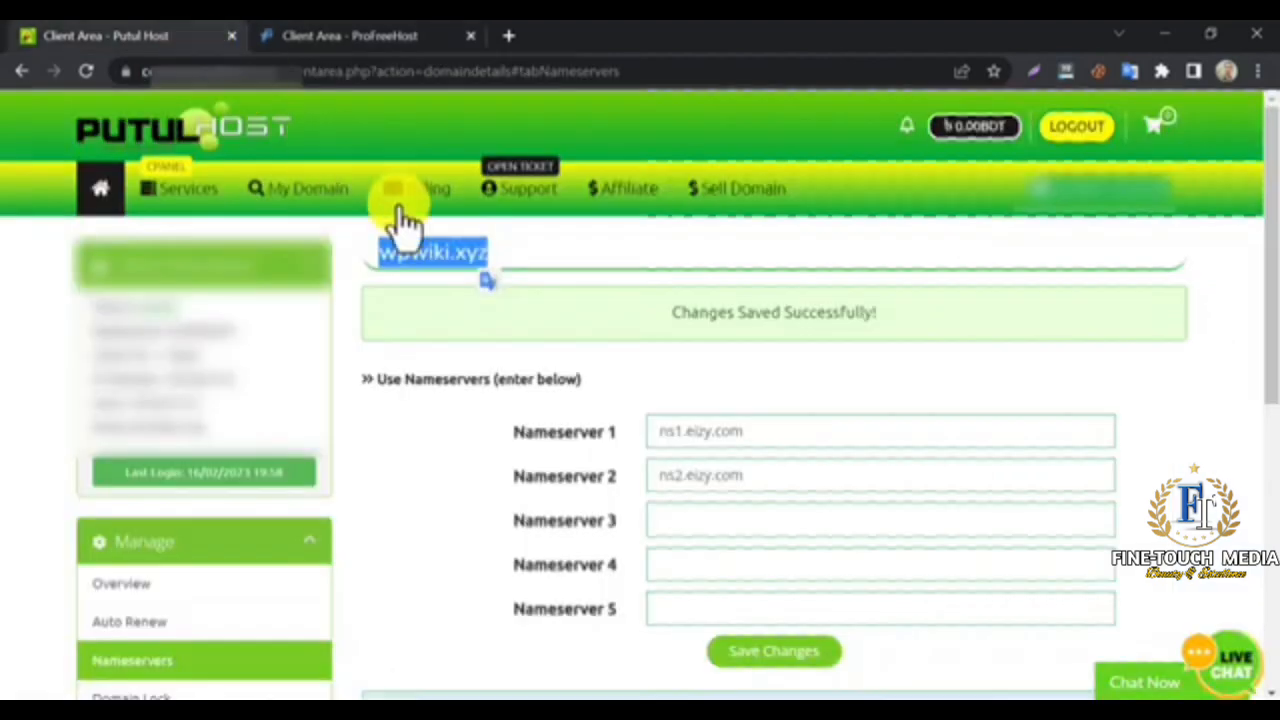
pyautogui.click(663, 359)
pyautogui.moveTo(761, 435); pyautogui.dragTo(654, 436)
pyautogui.hotkey('ctrl', 'v')
# Copy ns2.byet.org from the hosting page and set it as Nameserver 2 of wpwiki.xyz at Putul Host
pyautogui.click(357, 36)
pyautogui.moveTo(92, 450); pyautogui.dragTo(206, 451)
pyautogui.rightClick(190, 452)
pyautogui.click(235, 468)
pyautogui.click(125, 36)
pyautogui.moveTo(820, 475); pyautogui.dragTo(655, 475)
pyautogui.rightClick(701, 463)
pyautogui.click(755, 194)
# Copy ns3.byet.org from the hosting page and set it as Nameserver 3 of wpwiki.xyz at Putul Host
pyautogui.click(350, 36)
pyautogui.moveTo(203, 484); pyautogui.dragTo(92, 484)
pyautogui.rightClick(132, 485)
pyautogui.click(802, 337)
# Copy ns4.byet.org from the hosting page as Nameserver 4 of wpwiki.xyz at Putul Host and save the nameserver changes
pyautogui.click(350, 36)
pyautogui.moveTo(203, 505); pyautogui.dragTo(92, 505)
pyautogui.rightClick(177, 506)
pyautogui.click(222, 522)
pyautogui.click(158, 36)
pyautogui.rightClick(686, 551)
pyautogui.click(778, 368)
pyautogui.click(760, 655)
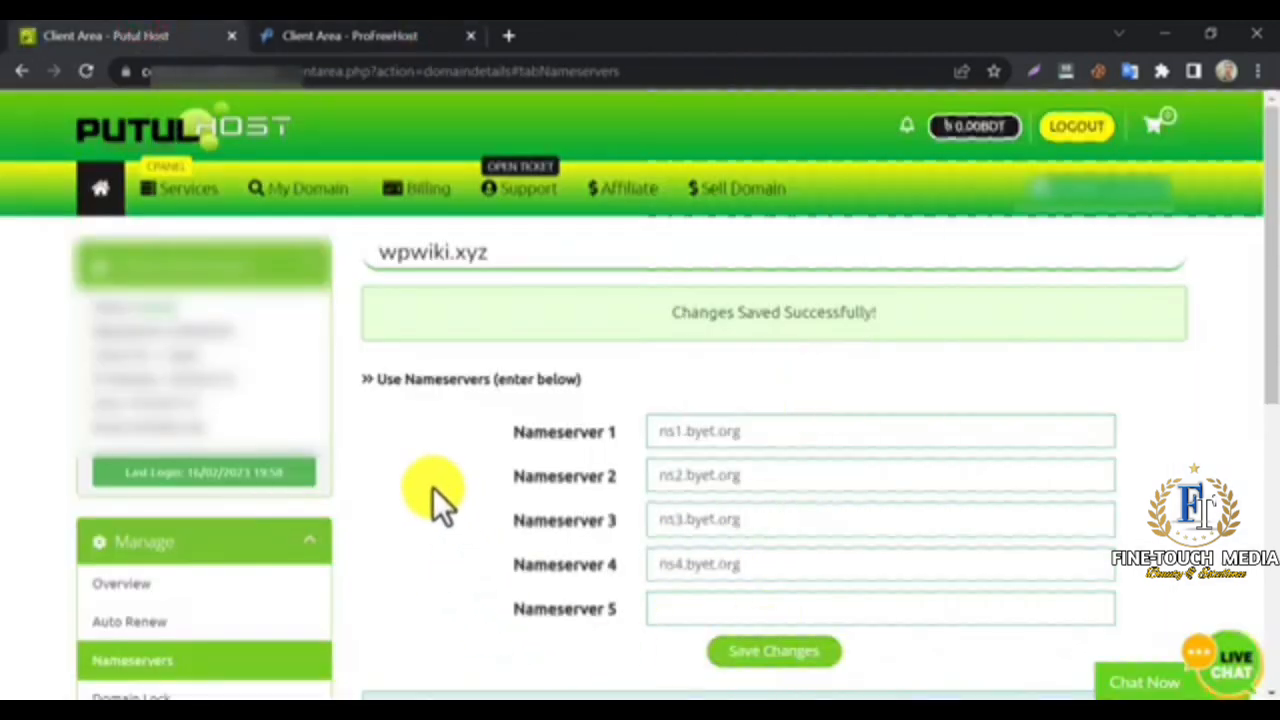
# Return to the ProFreeHost client area and create a new website with the custom domain wpwiki.xyz
pyautogui.click(350, 36)
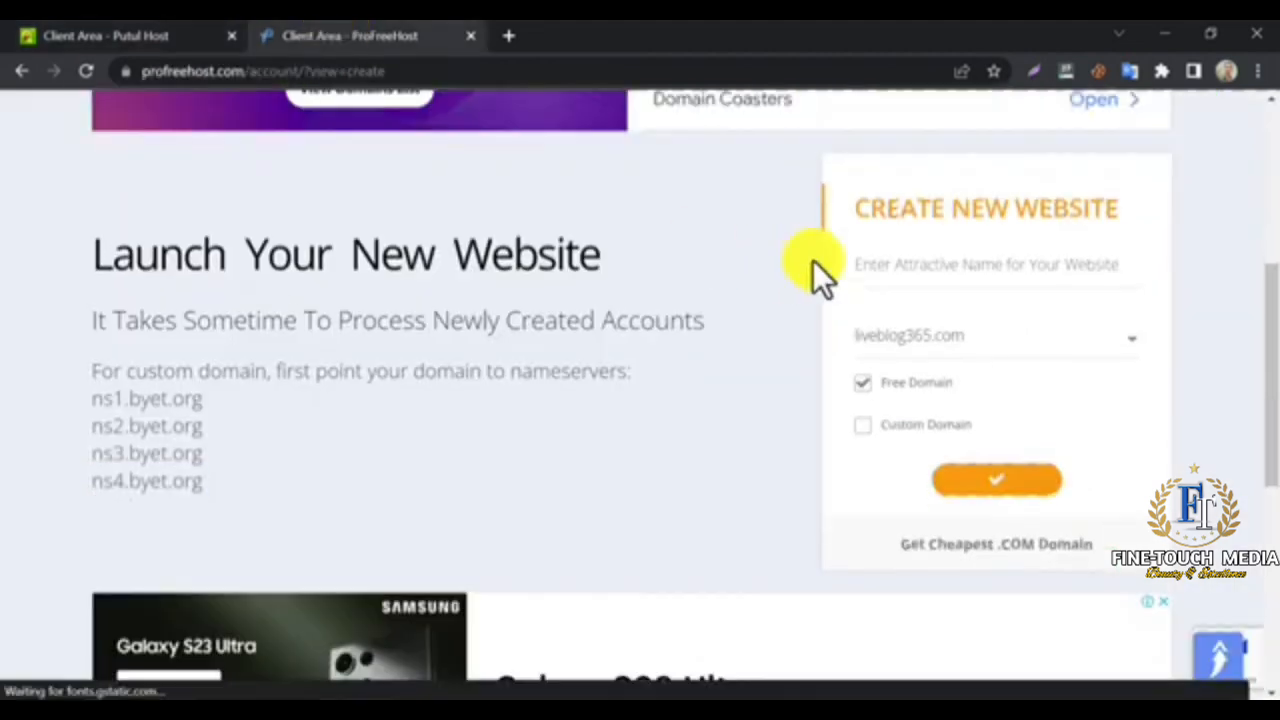
pyautogui.click(888, 428)
pyautogui.rightClick(891, 271)
pyautogui.click(947, 418)
pyautogui.click(731, 354)
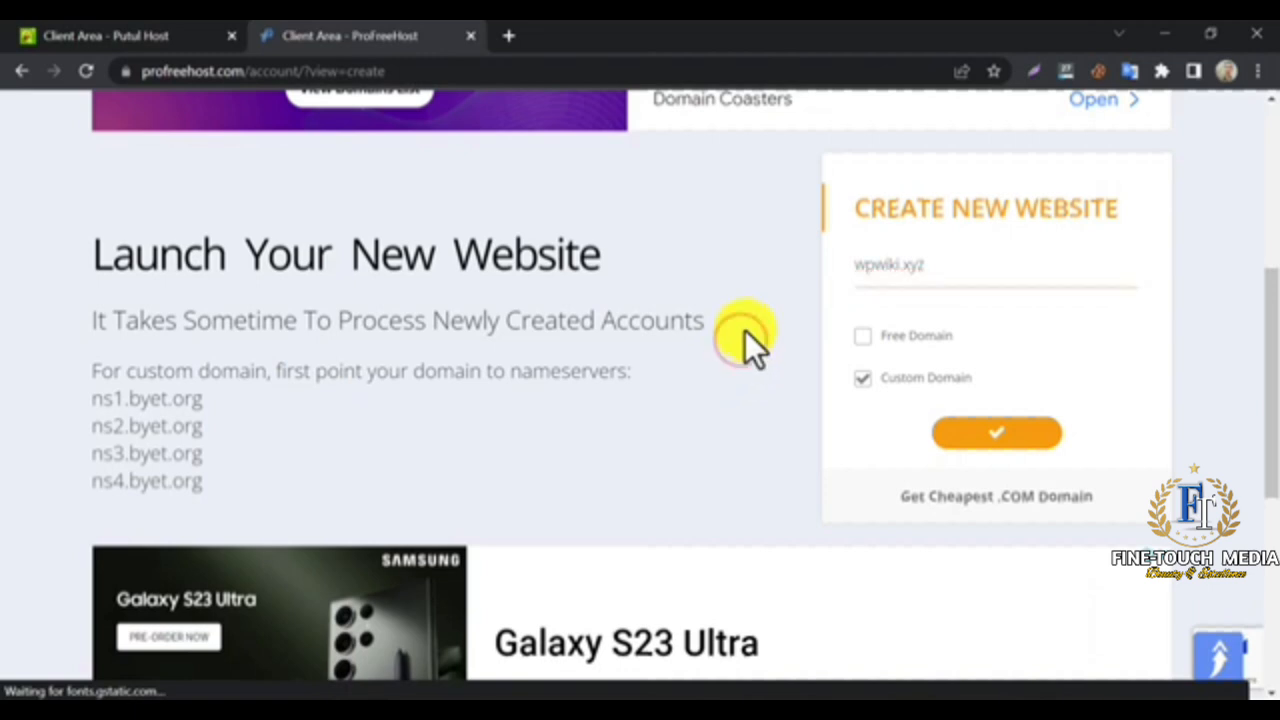
pyautogui.click(968, 450)
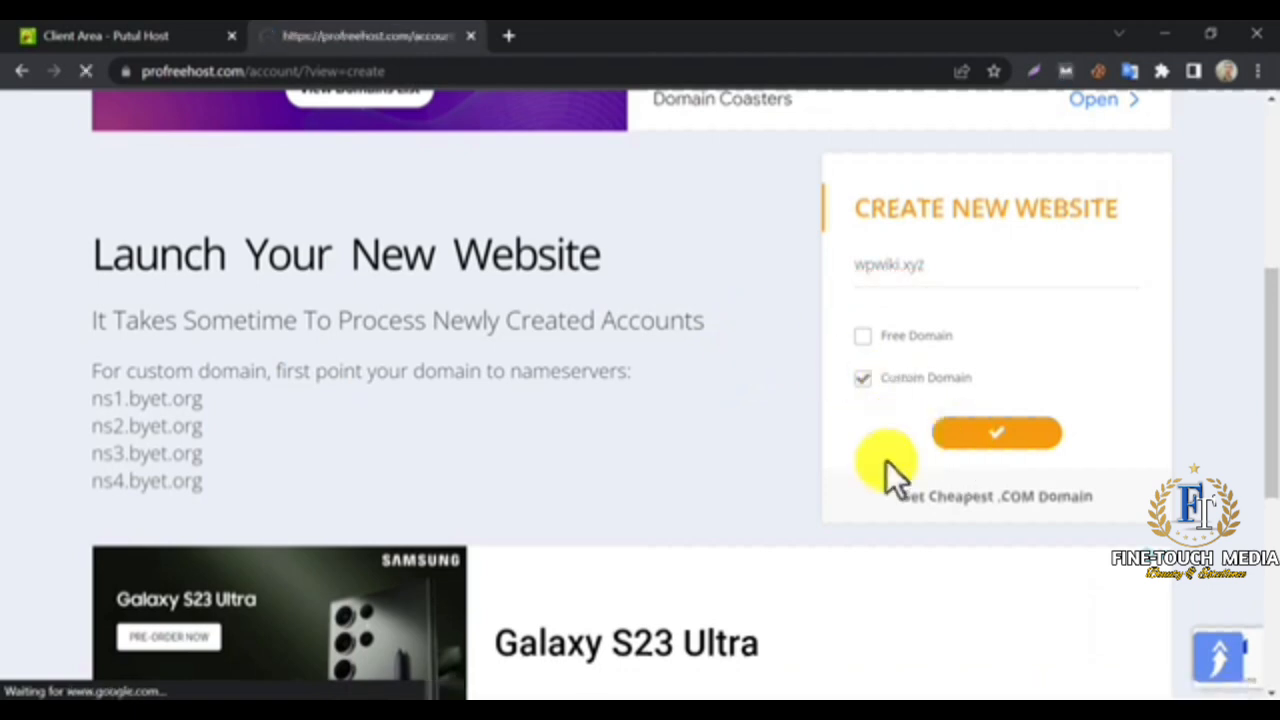
# Open the management page of the wpwiki.xyz account, dismissing the ad, and check its creation status
pyautogui.scroll(-4, 864, 480)
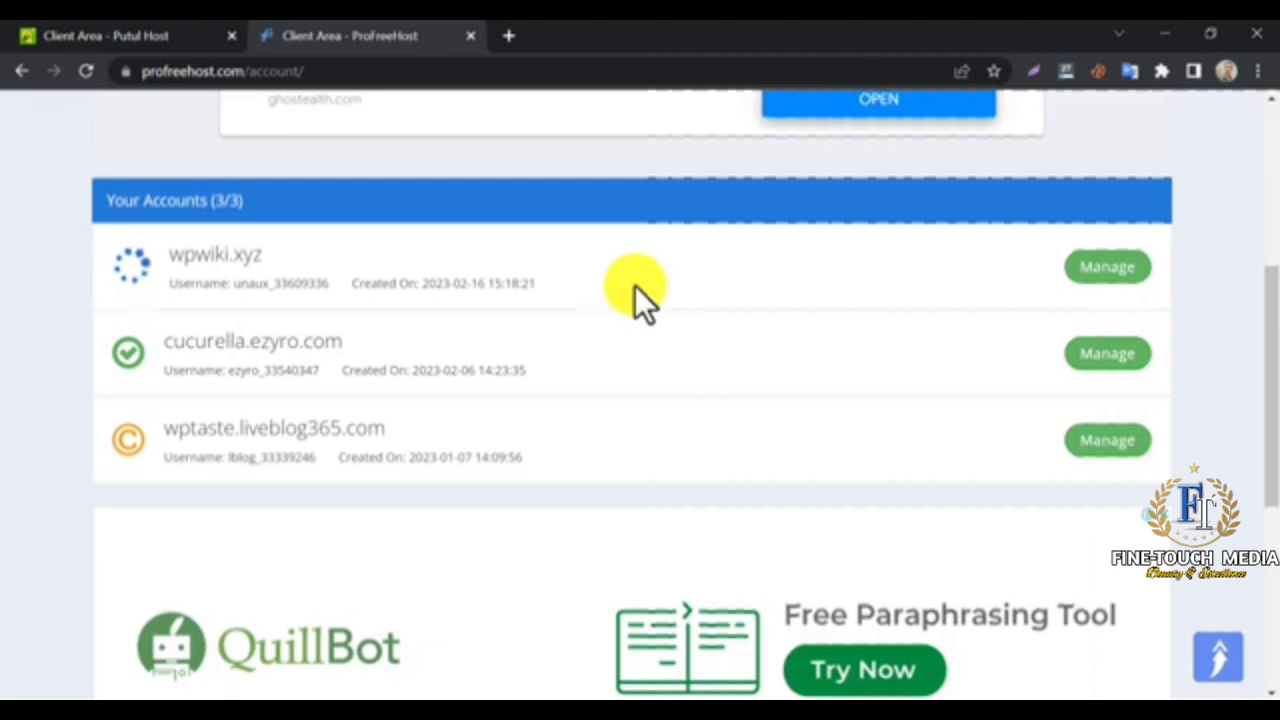
pyautogui.click(1090, 270)
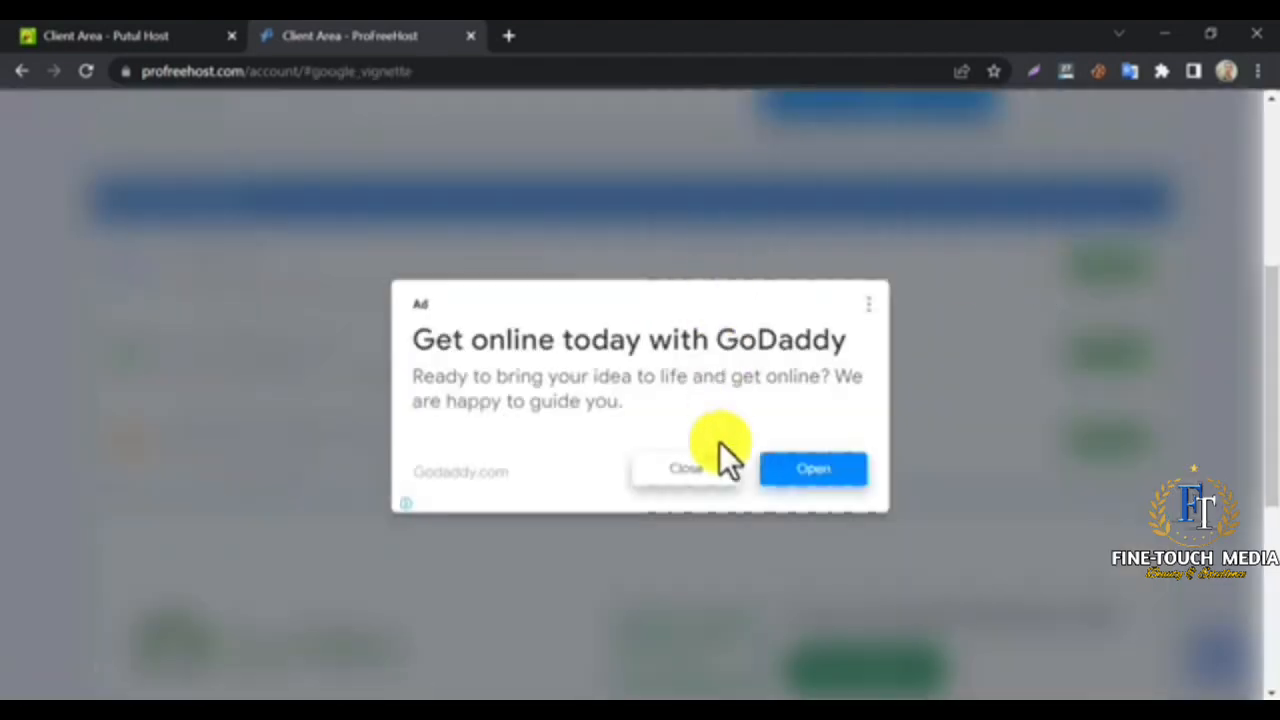
pyautogui.click(676, 466)
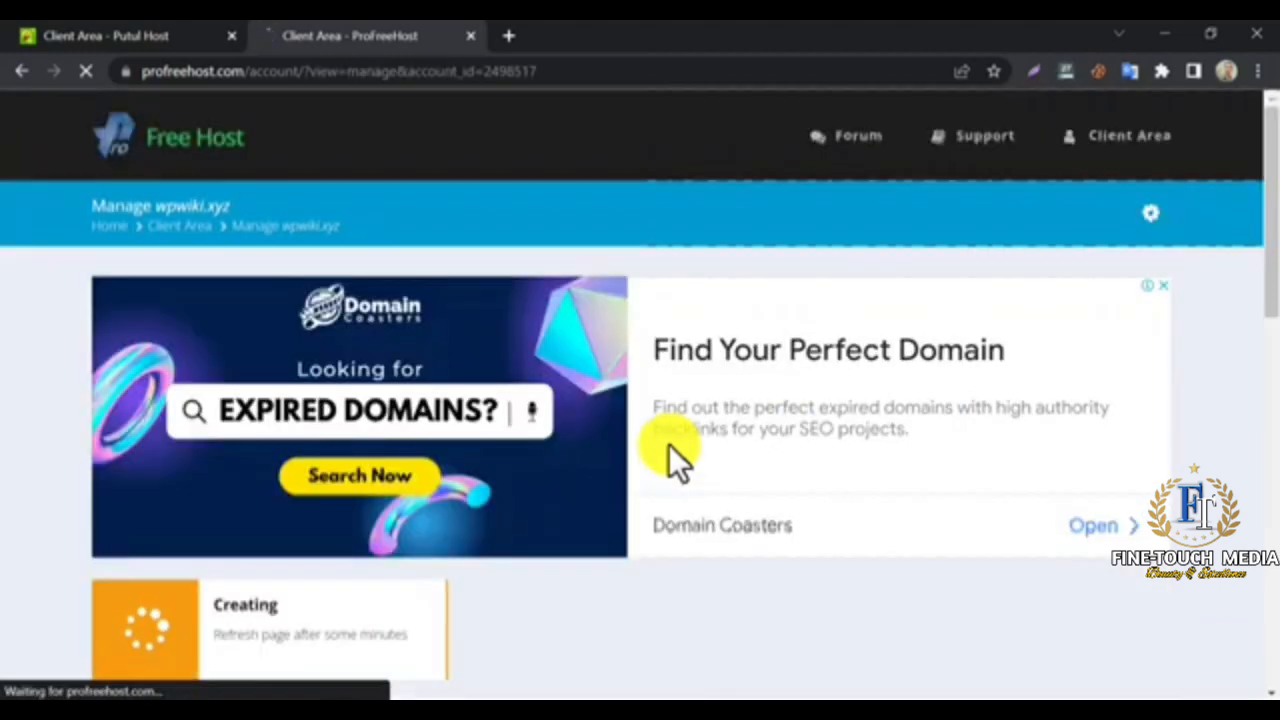
pyautogui.scroll(-3, 669, 445)
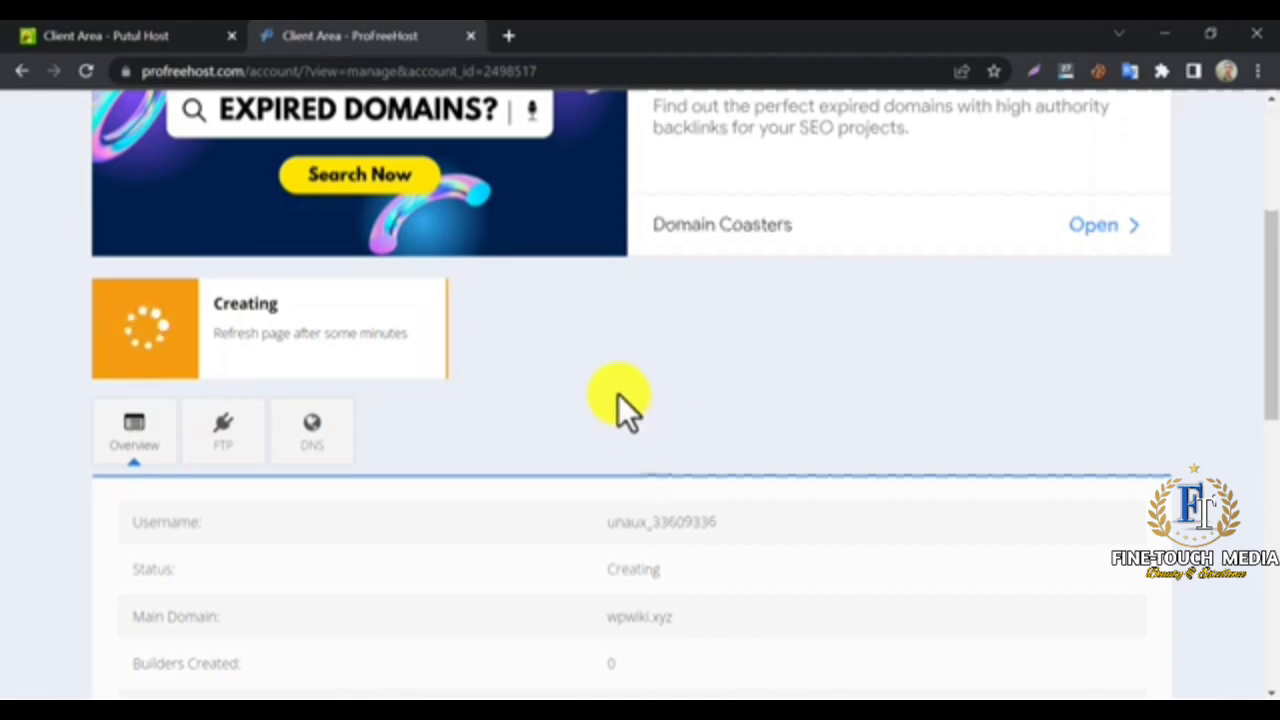
pyautogui.scroll(-1, 618, 394)
pyautogui.doubleClick(617, 468)
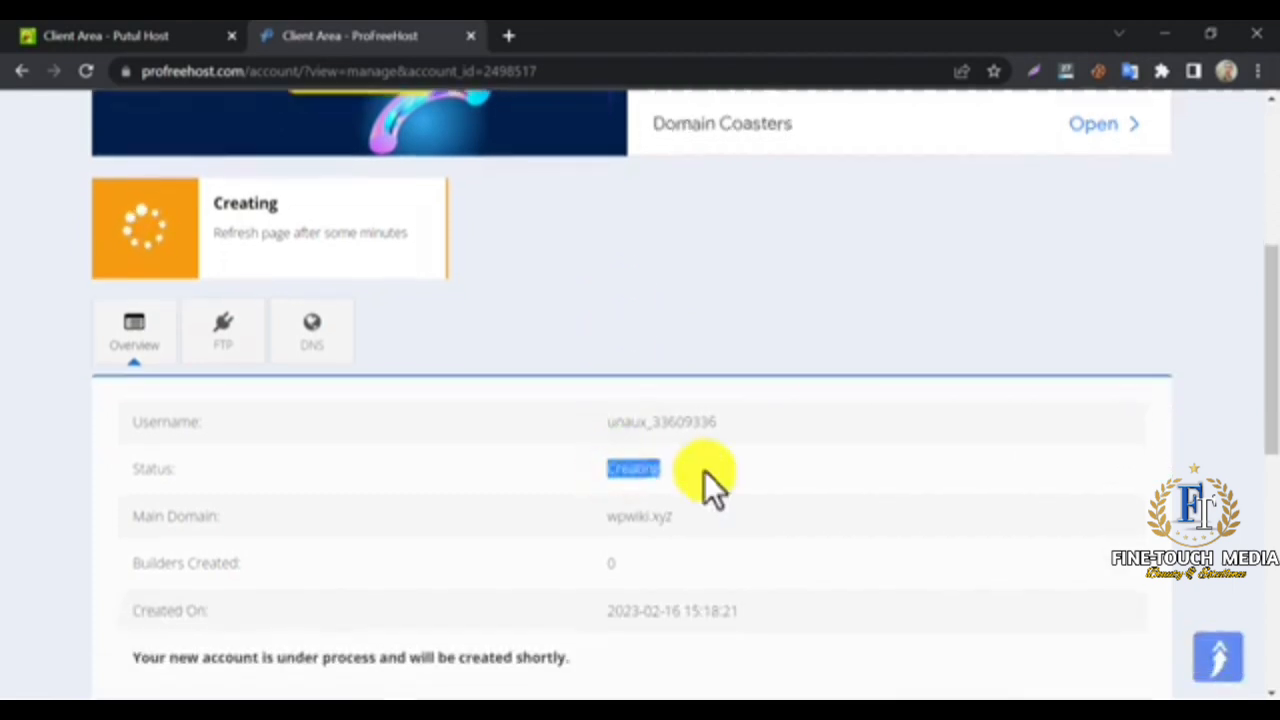
pyautogui.click(636, 332)
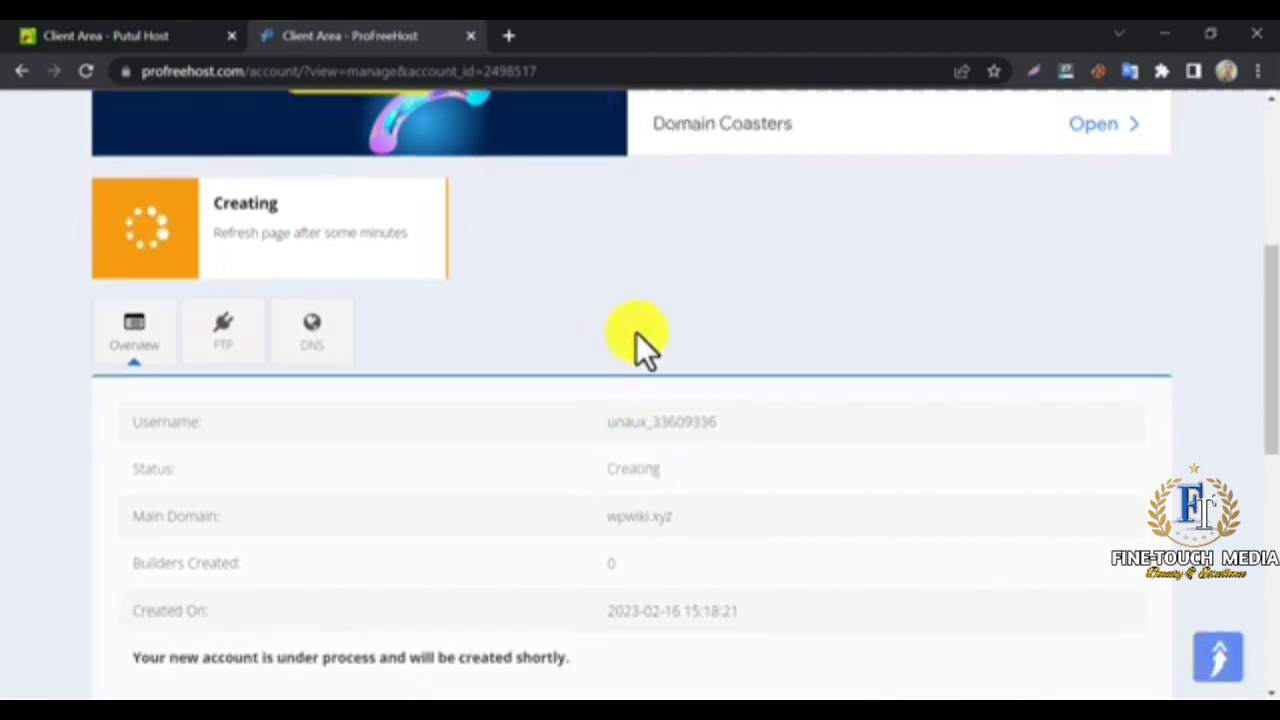
# Reload the wpwiki.xyz management page and recheck the account's status
pyautogui.click(84, 72)
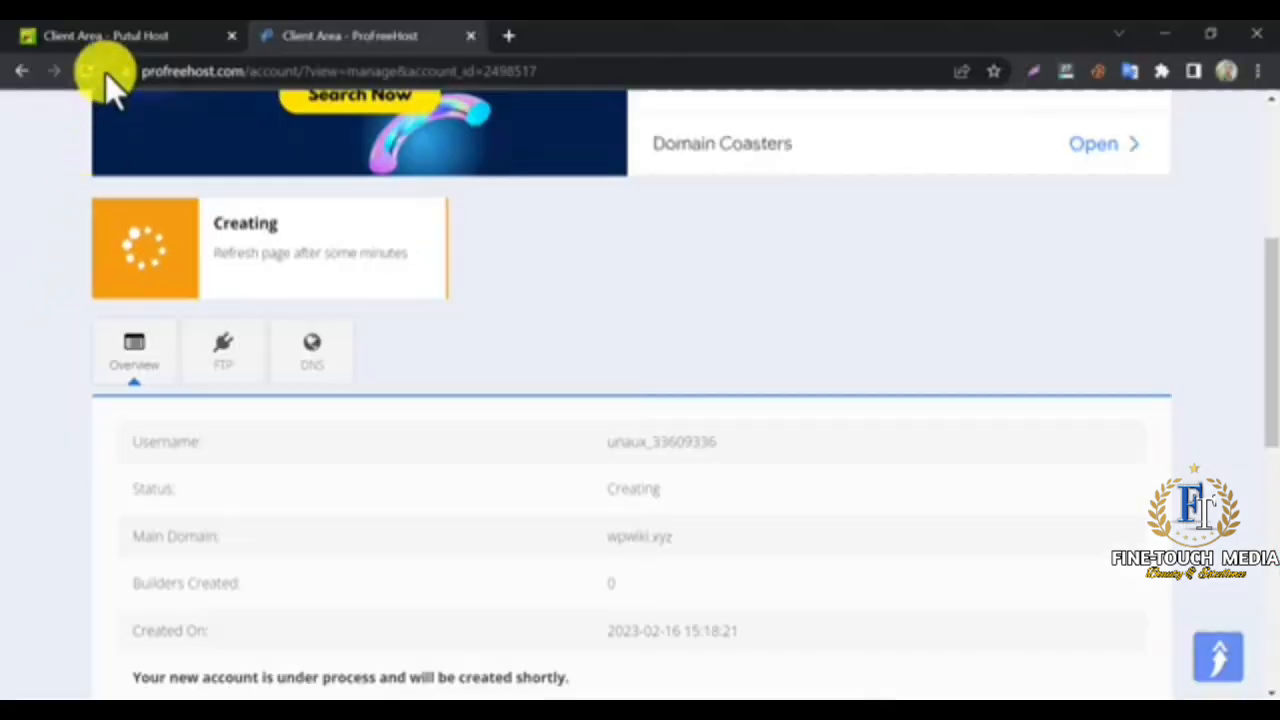
pyautogui.click(90, 72)
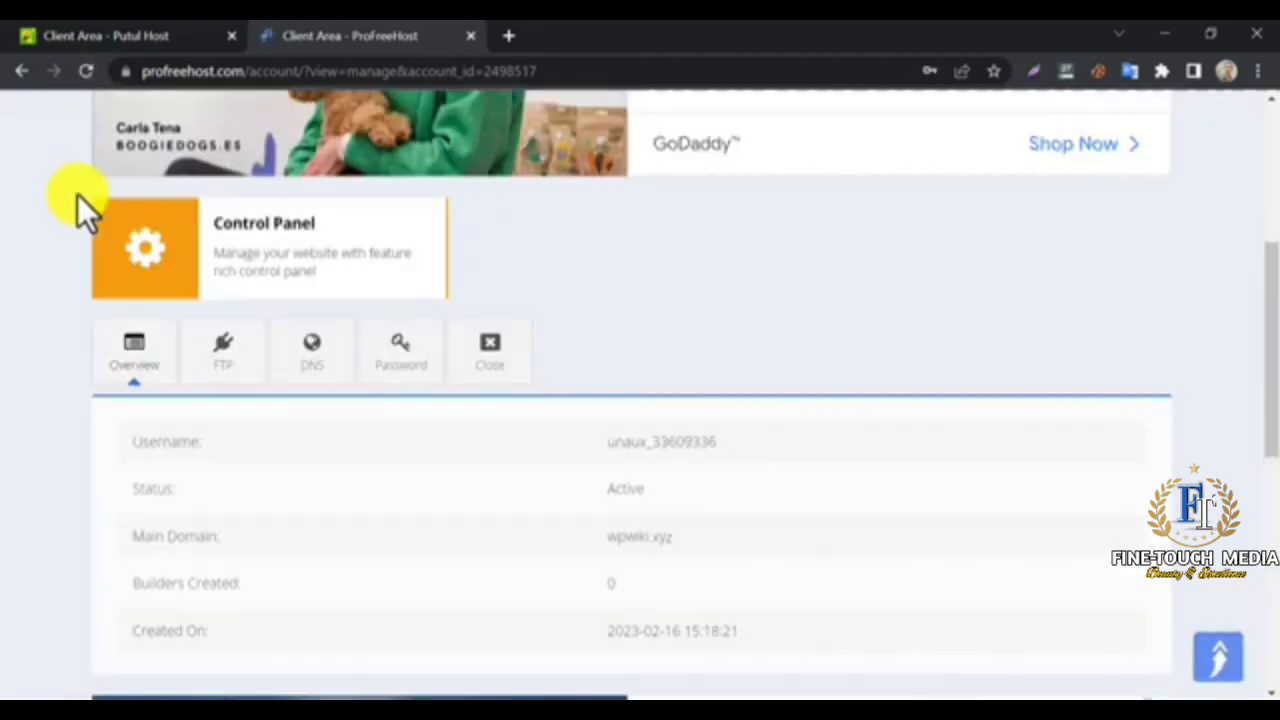
pyautogui.scroll(1, 77, 194)
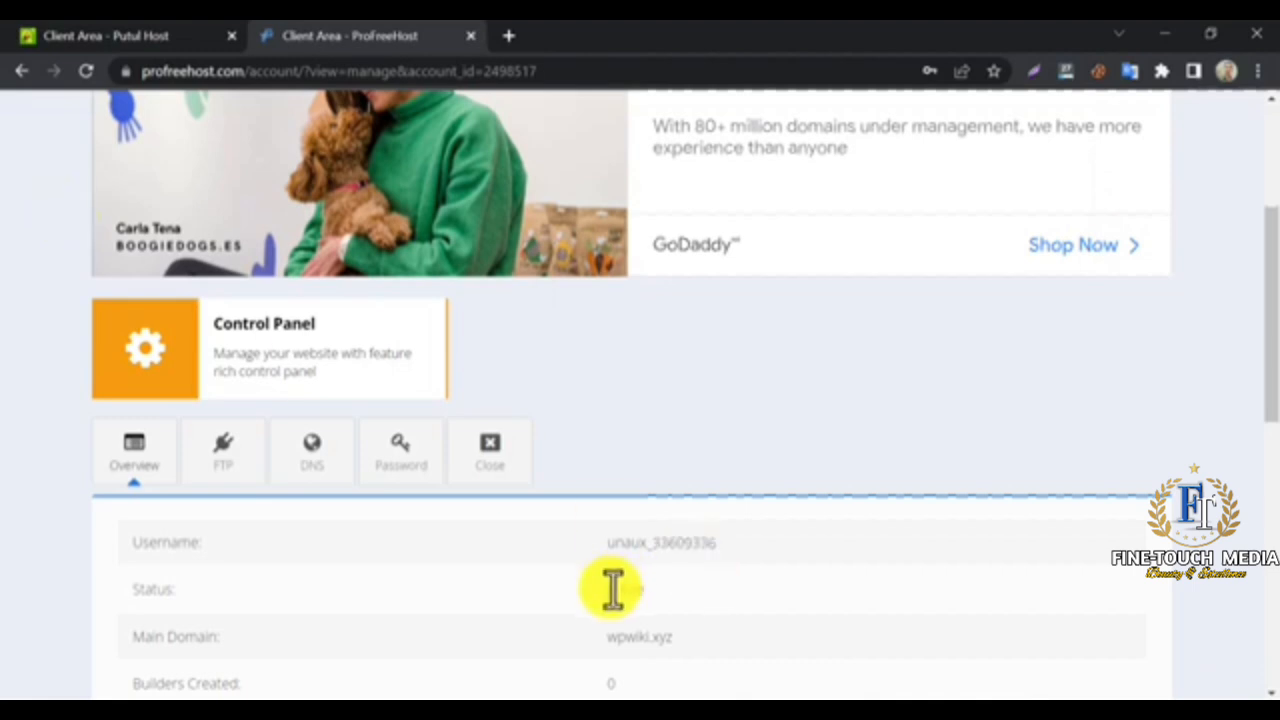
pyautogui.moveTo(611, 589); pyautogui.dragTo(669, 590)
# Open the account's main domain wpwiki.xyz to check that the site loads
pyautogui.scroll(-1, 320, 388)
pyautogui.scroll(-1, 320, 388)
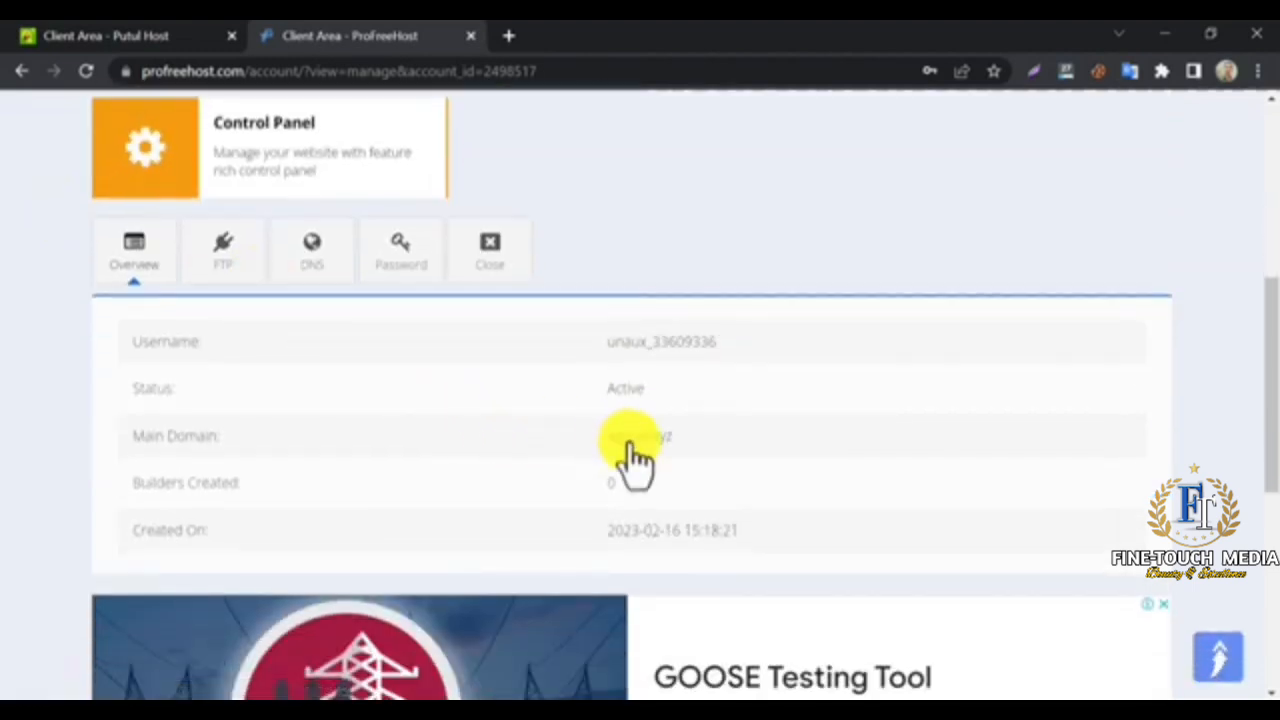
pyautogui.click(609, 450)
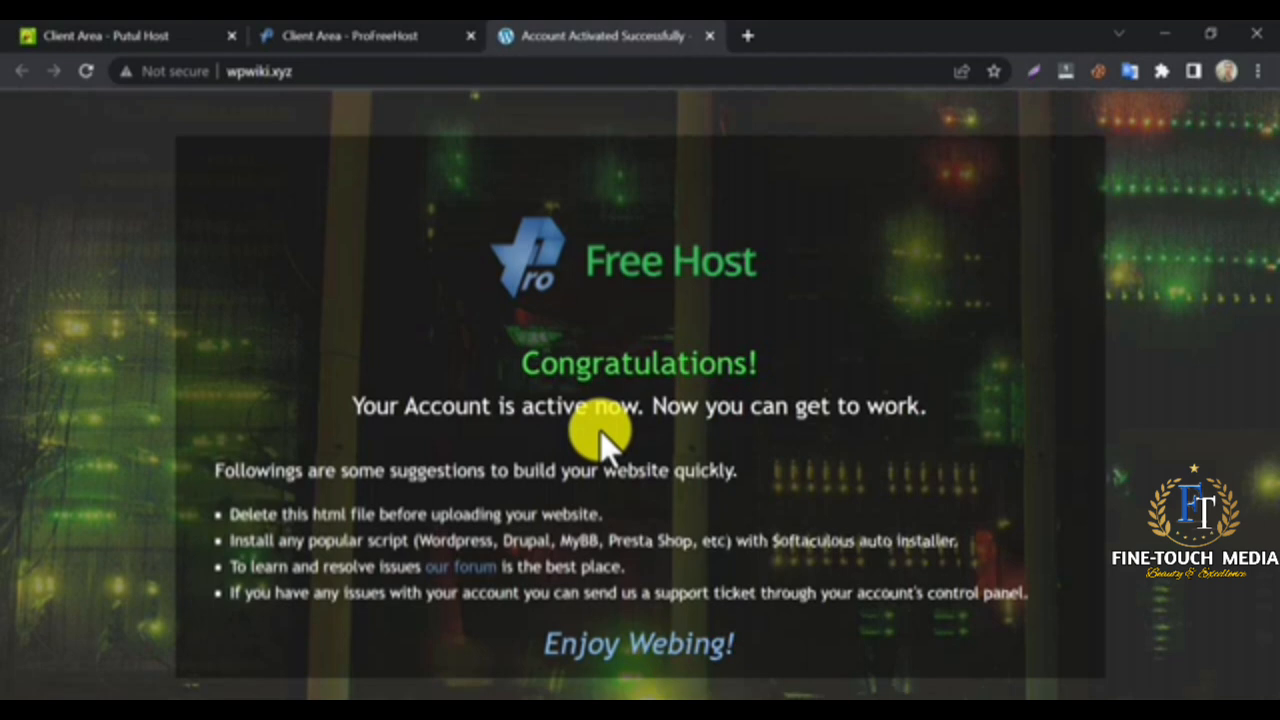
# Open the control panel of the wpwiki.xyz account, approve the service email permission and accept the cookie notice
pyautogui.click(373, 36)
pyautogui.scroll(1, 257, 321)
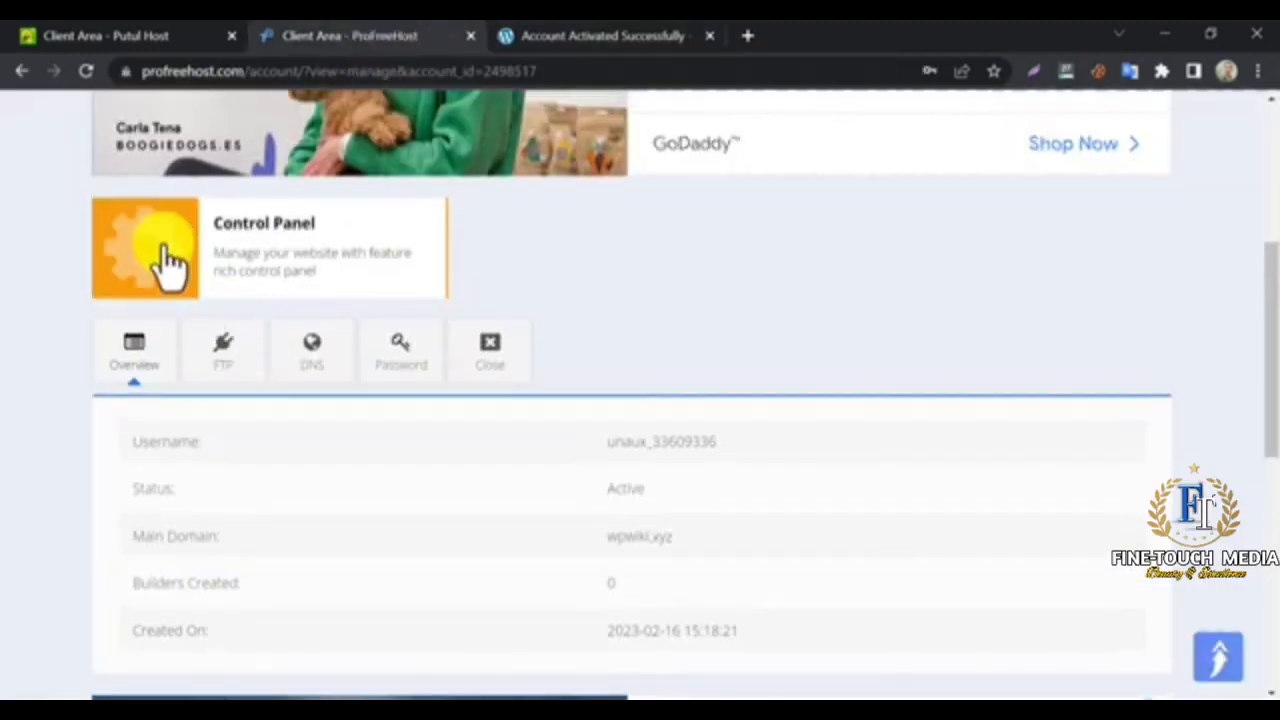
pyautogui.click(165, 258)
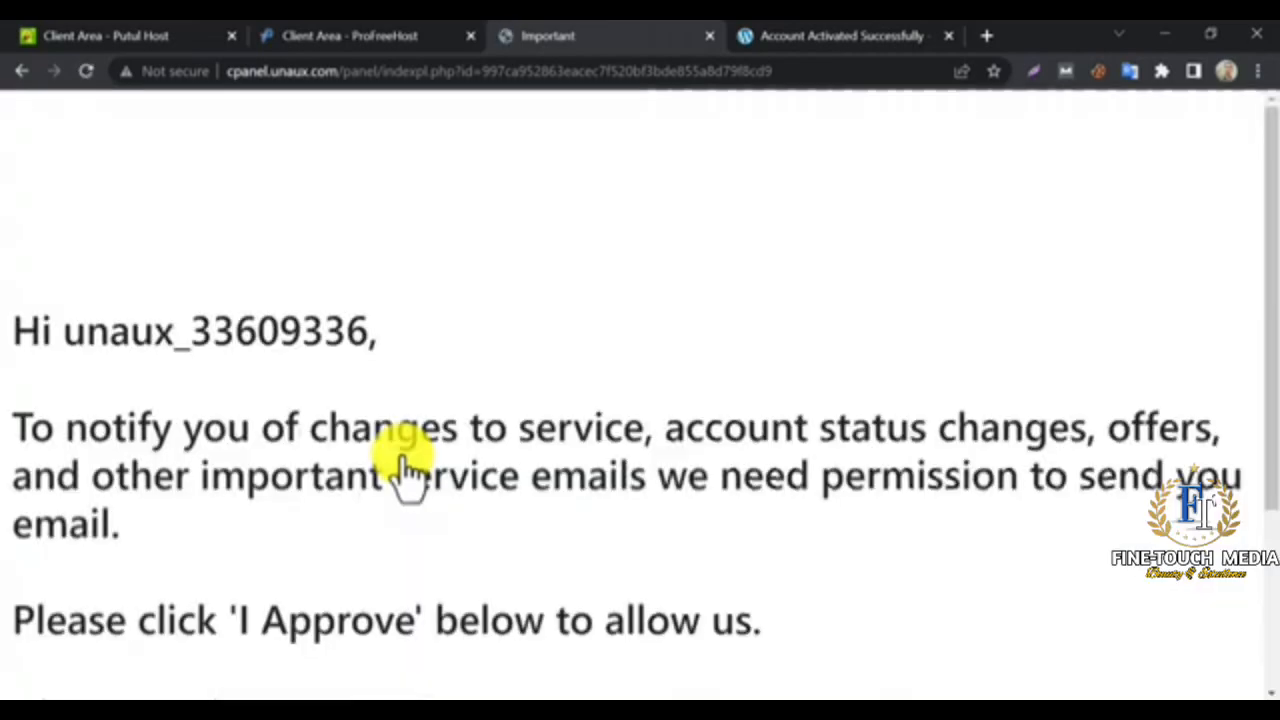
pyautogui.scroll(-3, 405, 470)
pyautogui.click(640, 595)
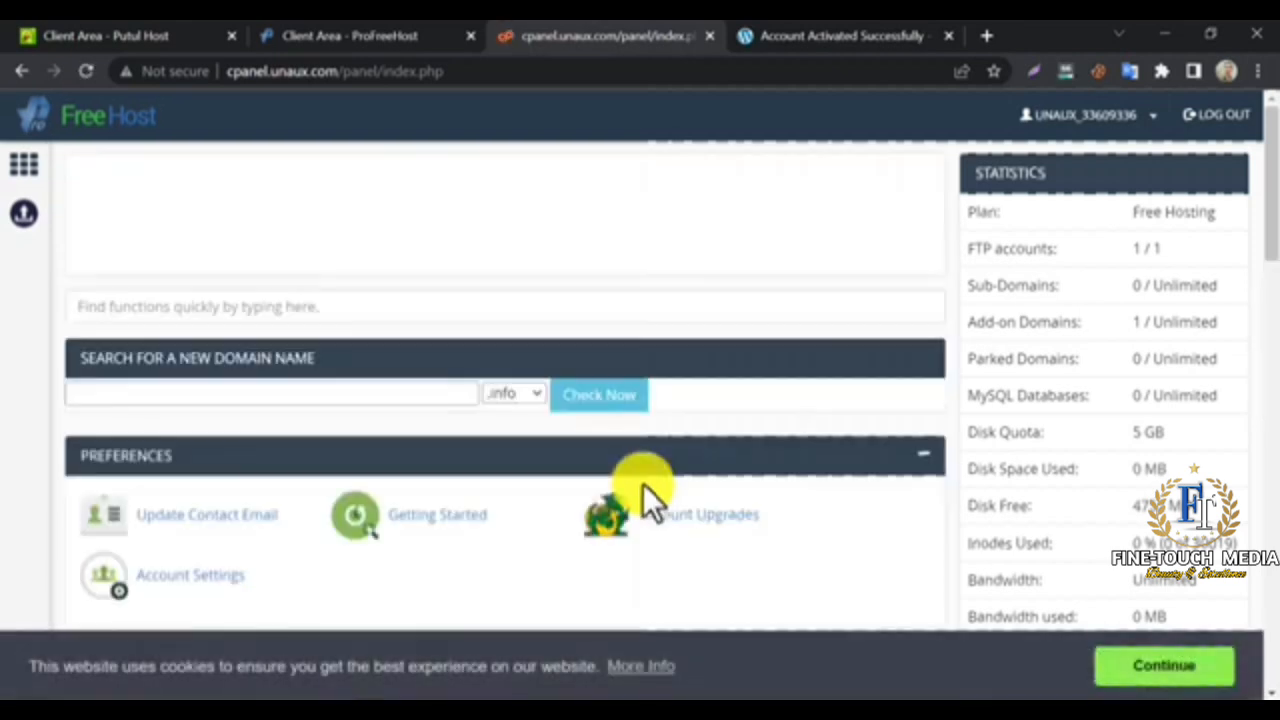
pyautogui.click(1148, 675)
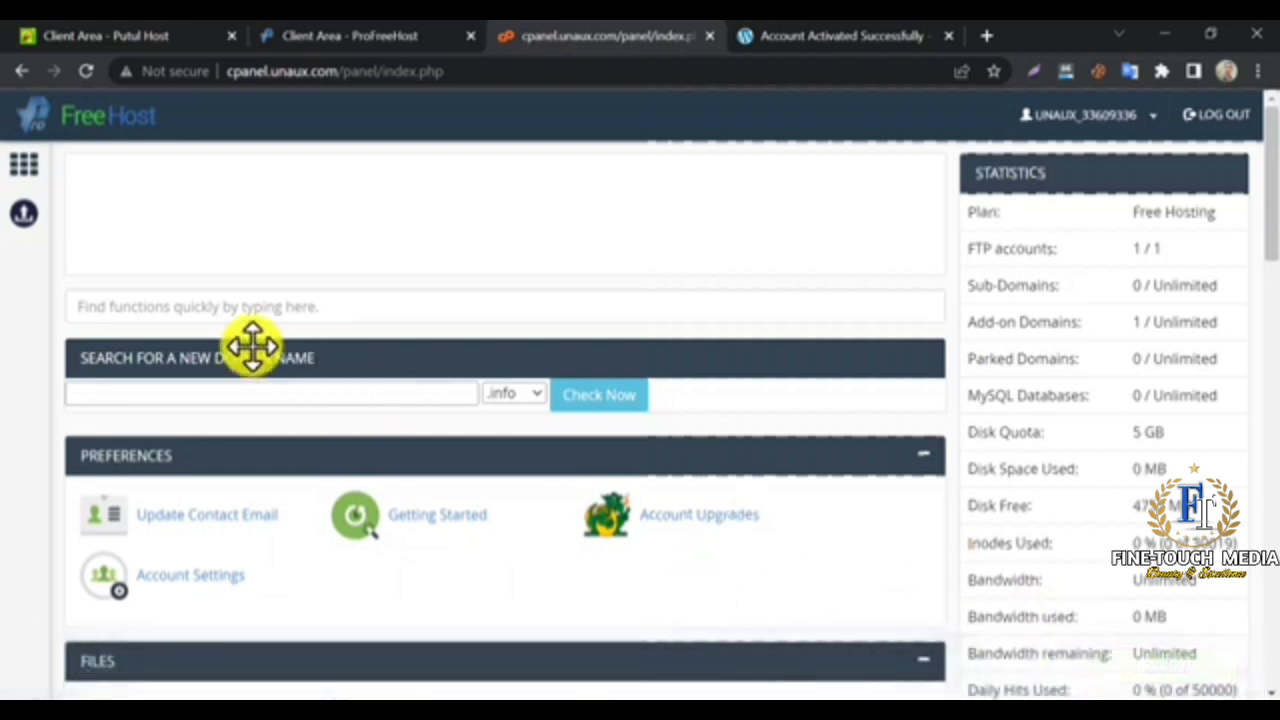
# Open the Softaculous Apps Installer from the Software section of the hosting control panel
pyautogui.scroll(-3, 251, 346)
pyautogui.scroll(-3, 251, 346)
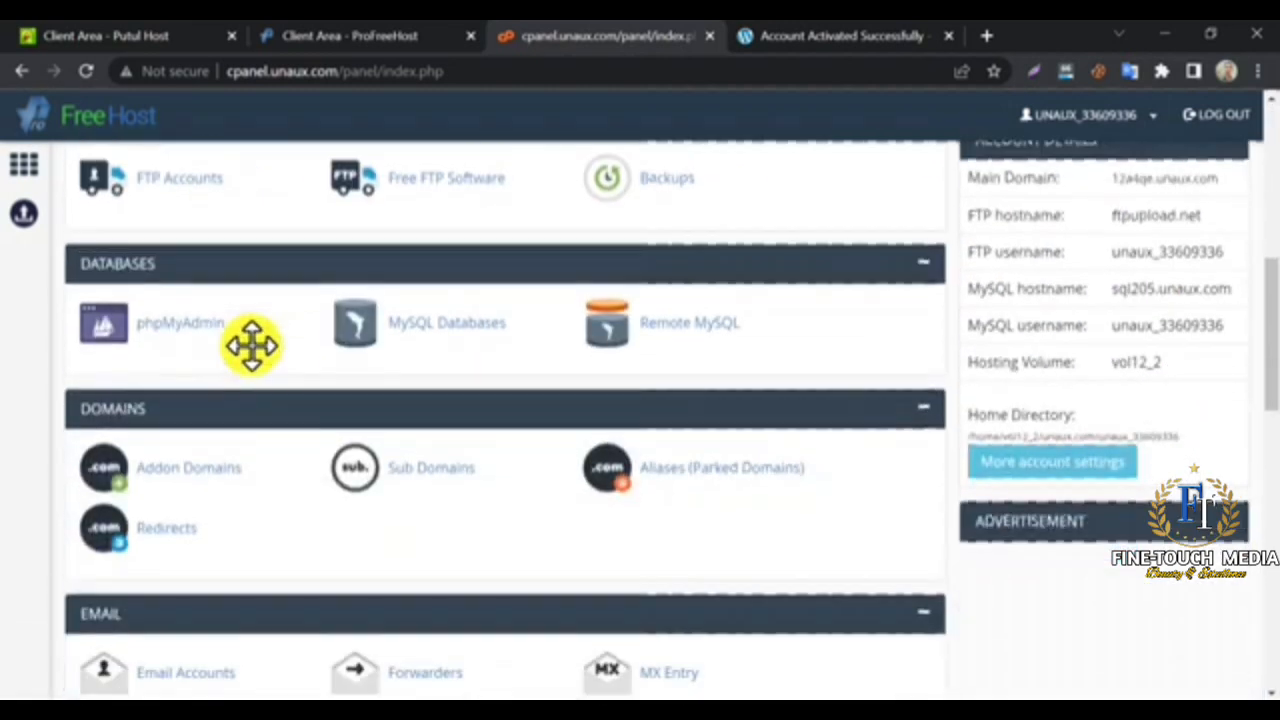
pyautogui.scroll(-3, 251, 346)
pyautogui.scroll(-3, 251, 346)
pyautogui.scroll(-4, 251, 346)
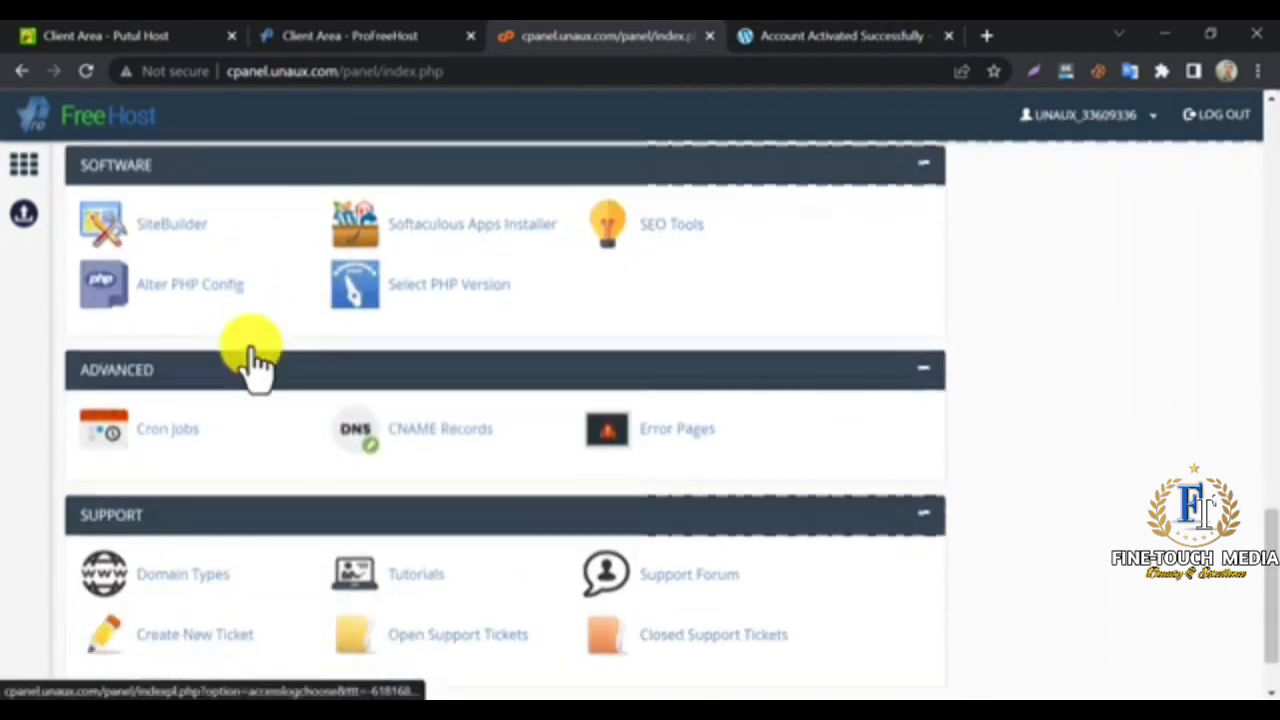
pyautogui.scroll(1, 251, 343)
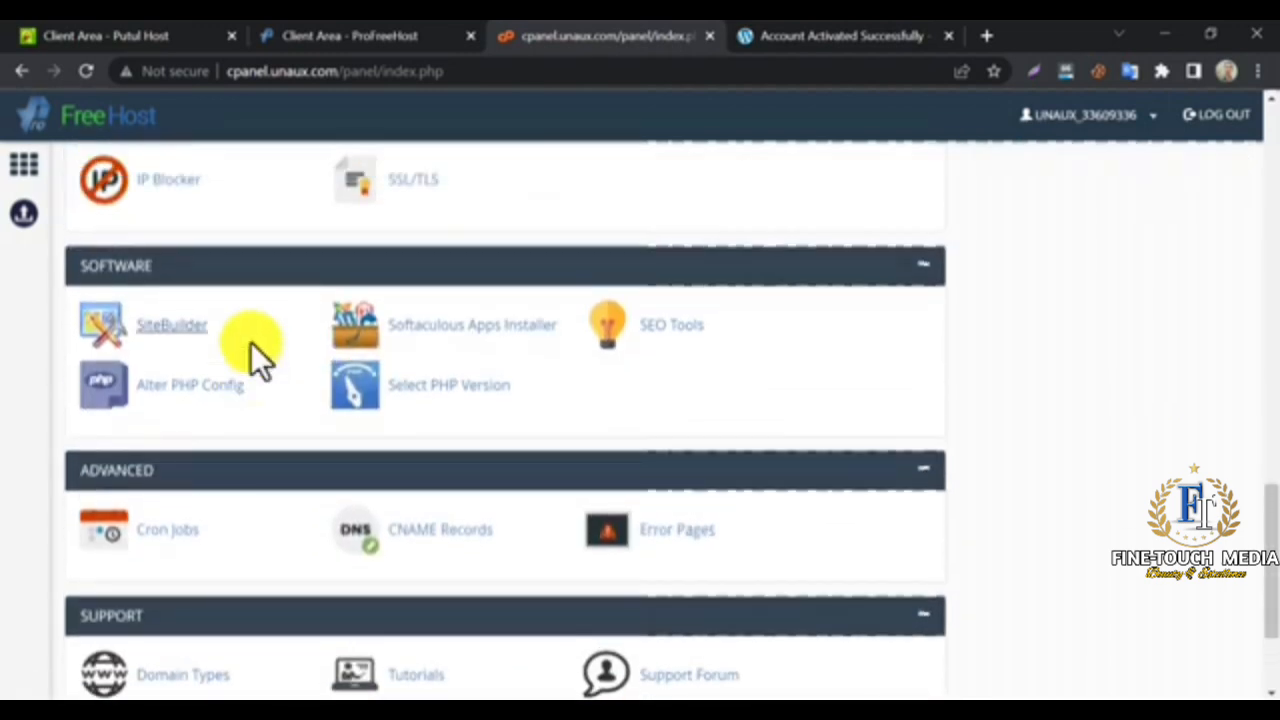
pyautogui.click(474, 330)
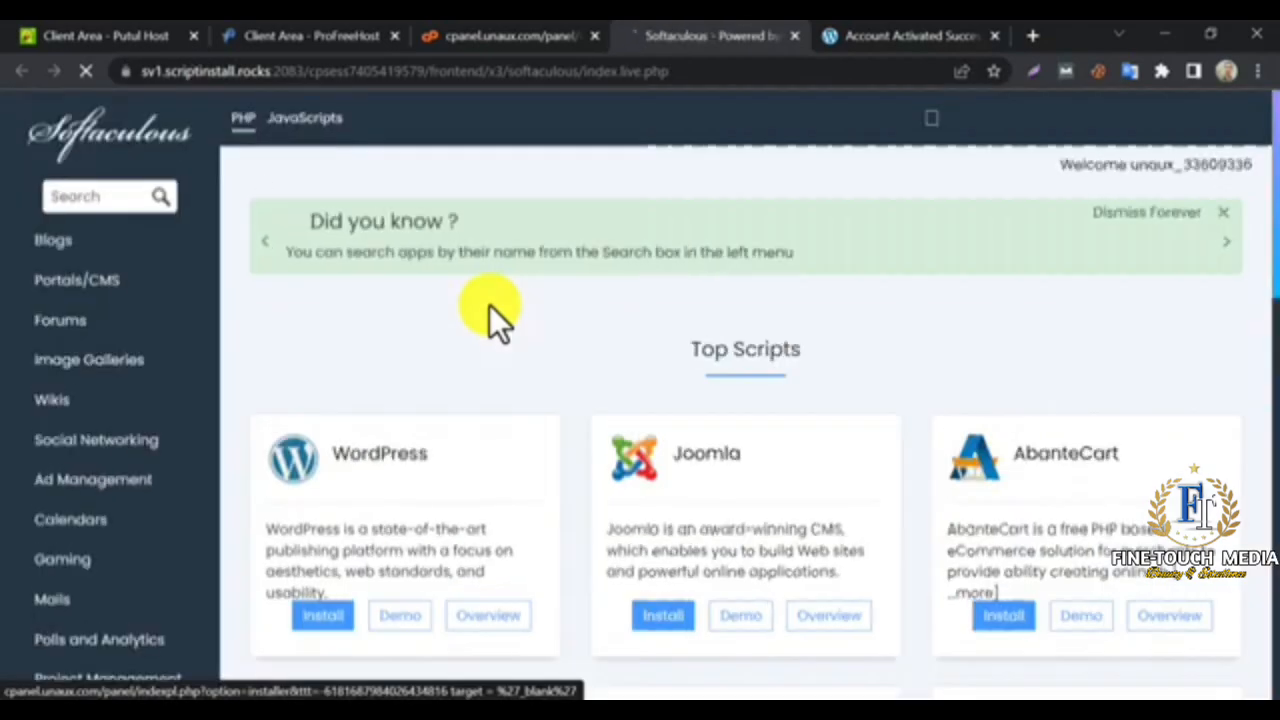
# Open the WordPress installation form in Softaculous and set the admin username to admin
pyautogui.click(403, 456)
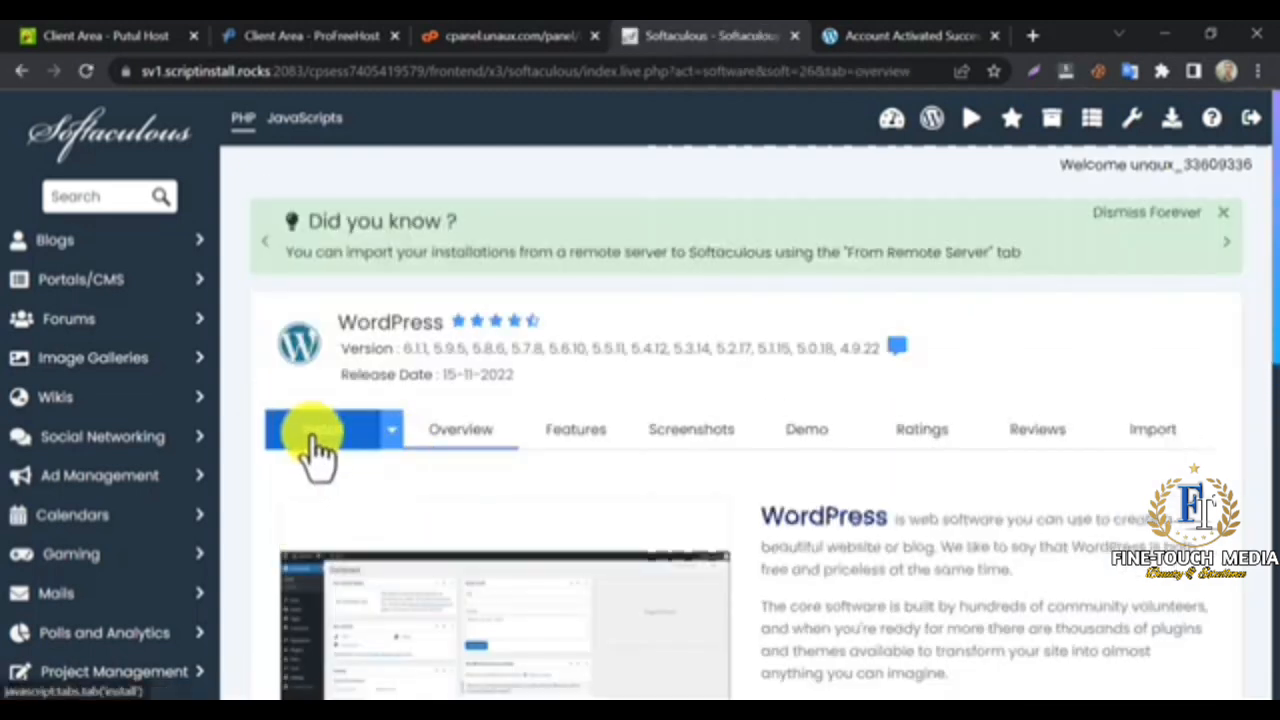
pyautogui.click(315, 440)
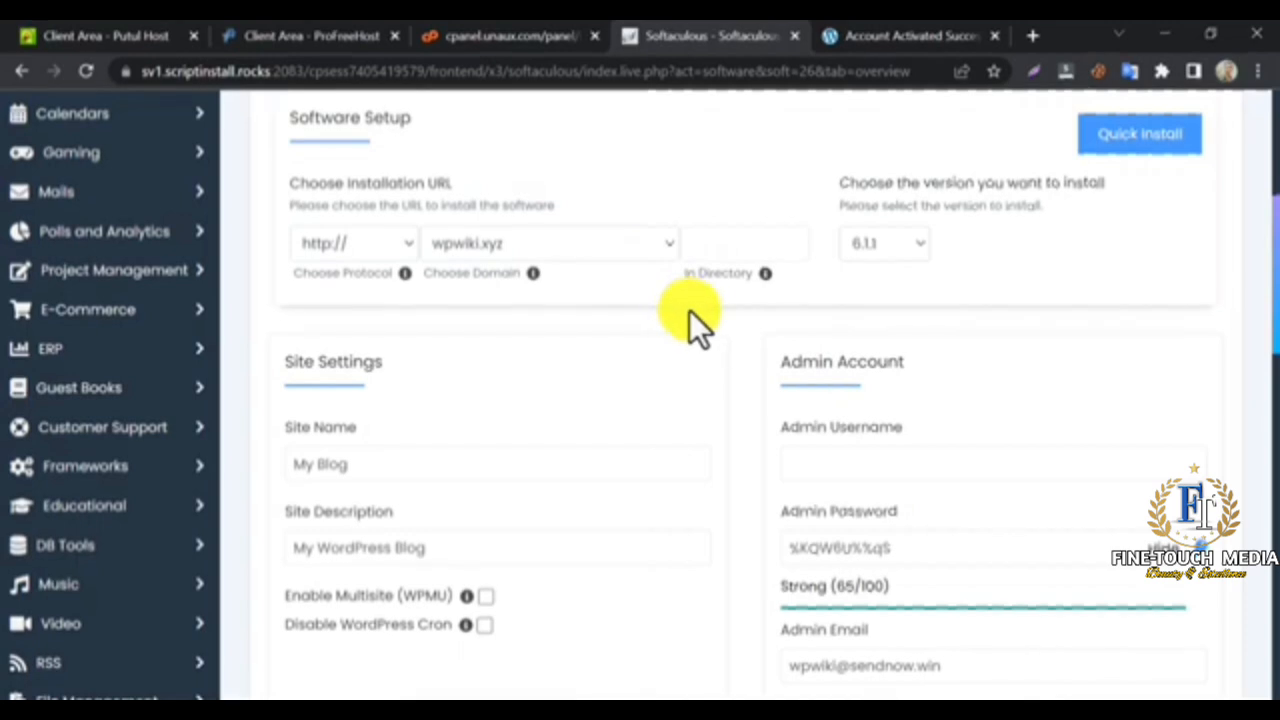
pyautogui.scroll(-2, 700, 312)
pyautogui.click(836, 263)
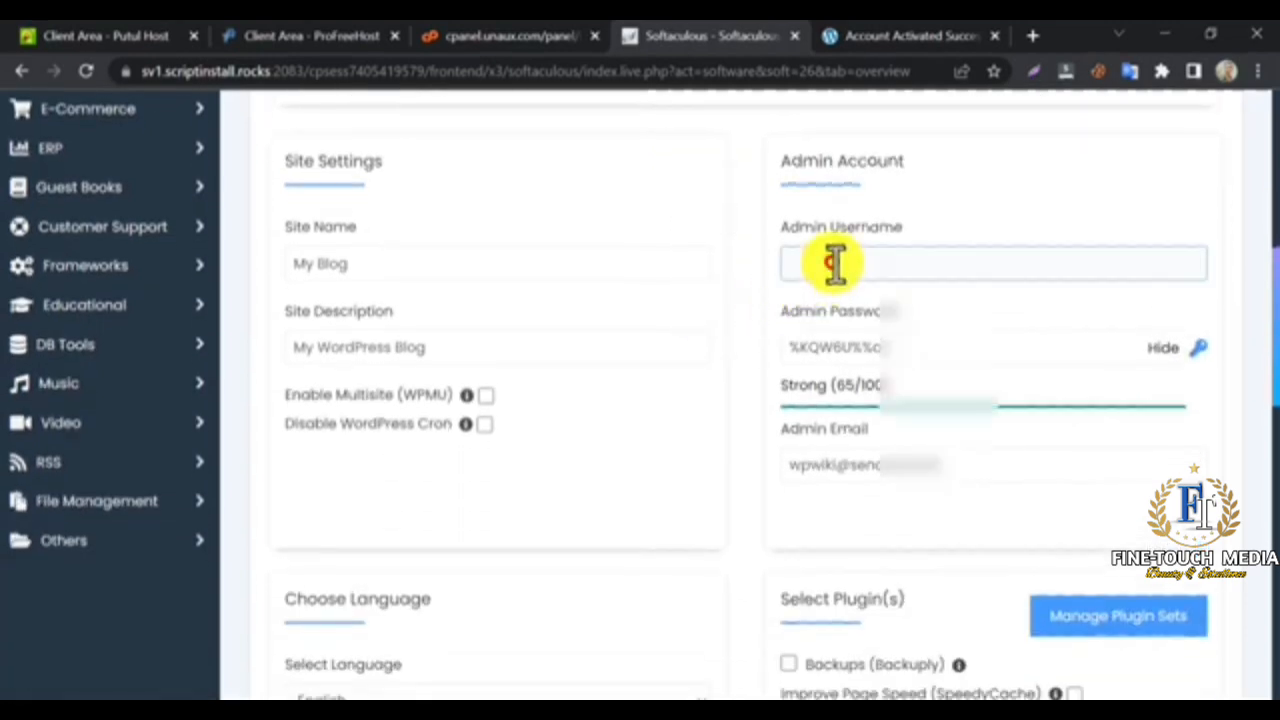
pyautogui.write('adm')
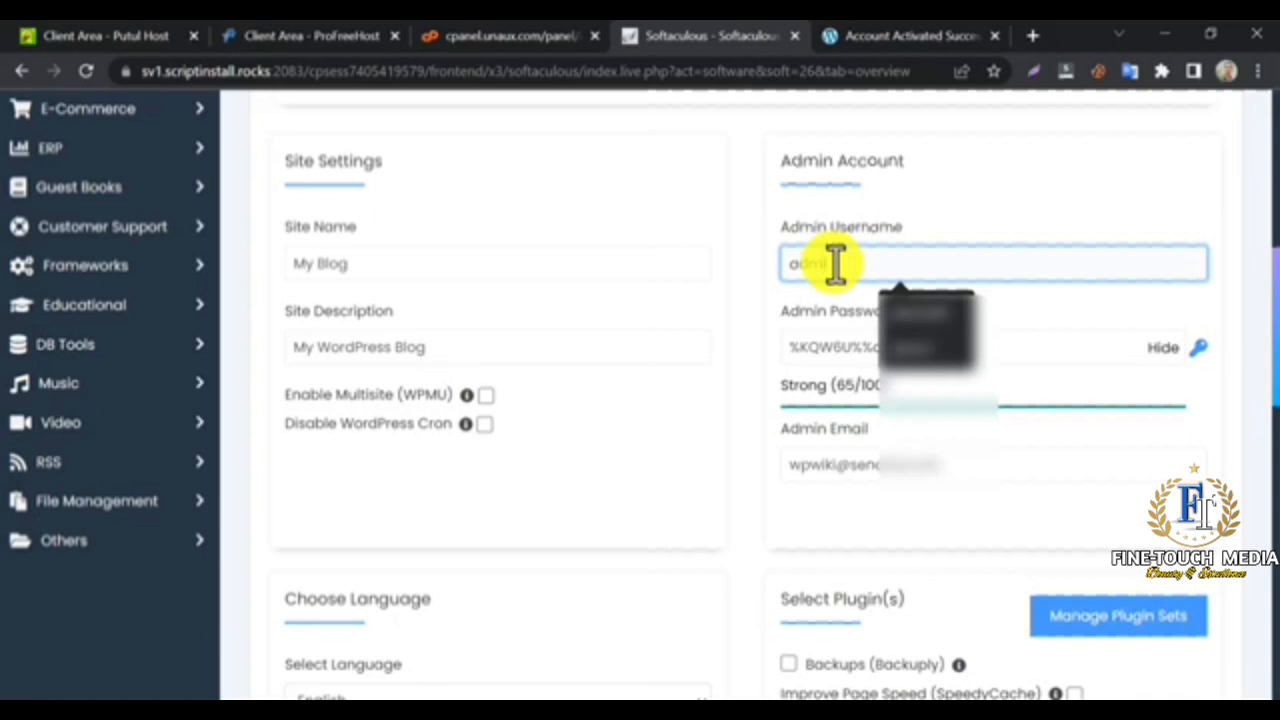
pyautogui.write('in')
pyautogui.click(735, 296)
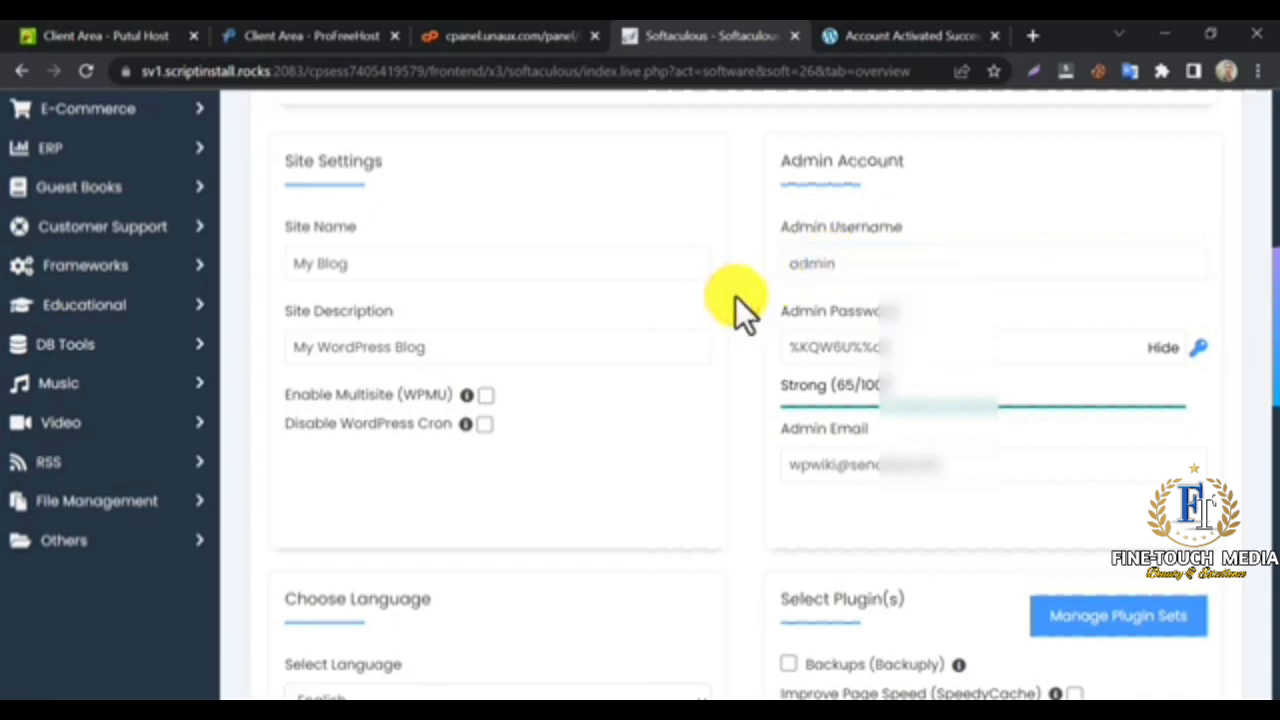
# Look over the optional themes without selecting one and install WordPress on wpwiki.xyz
pyautogui.scroll(-1, 756, 312)
pyautogui.scroll(-8, 745, 360)
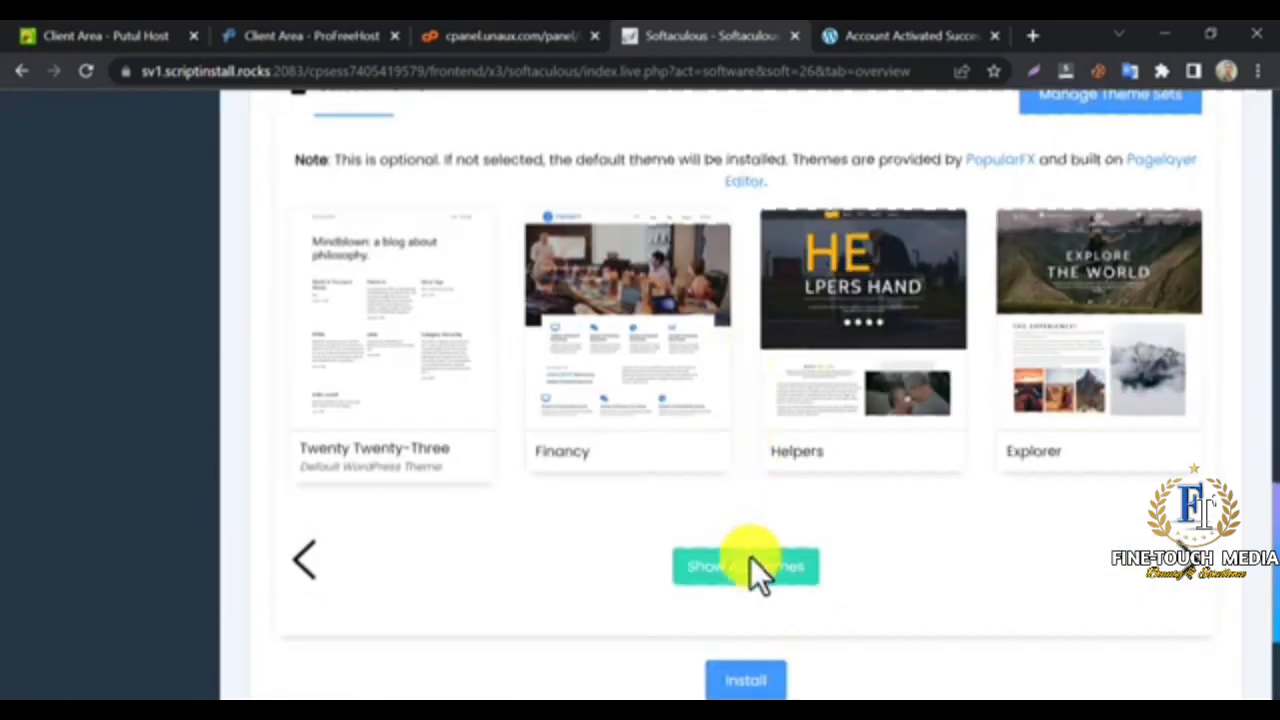
pyautogui.scroll(2, 740, 670)
pyautogui.scroll(4, 741, 444)
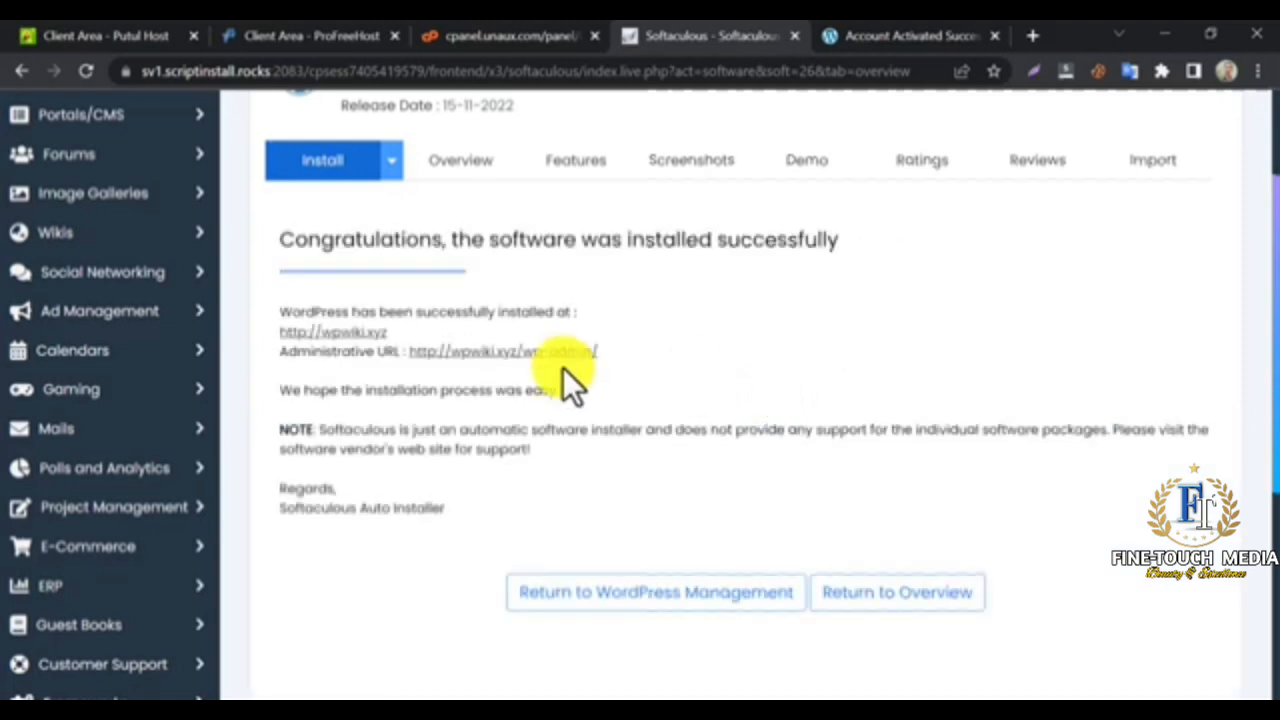
# Open the installed site at wpwiki.xyz, close the old account activation page and look through the blog's home page
pyautogui.click(340, 333)
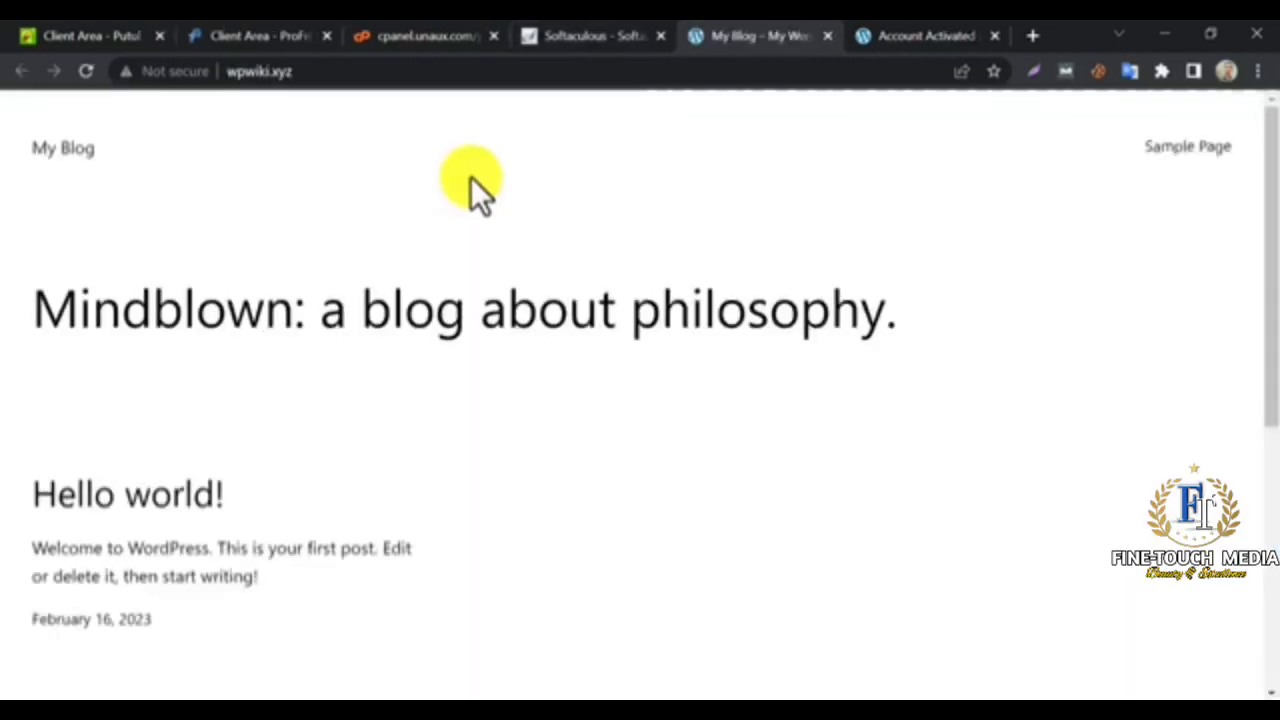
pyautogui.click(994, 36)
pyautogui.scroll(-4, 580, 300)
pyautogui.scroll(4, 590, 260)
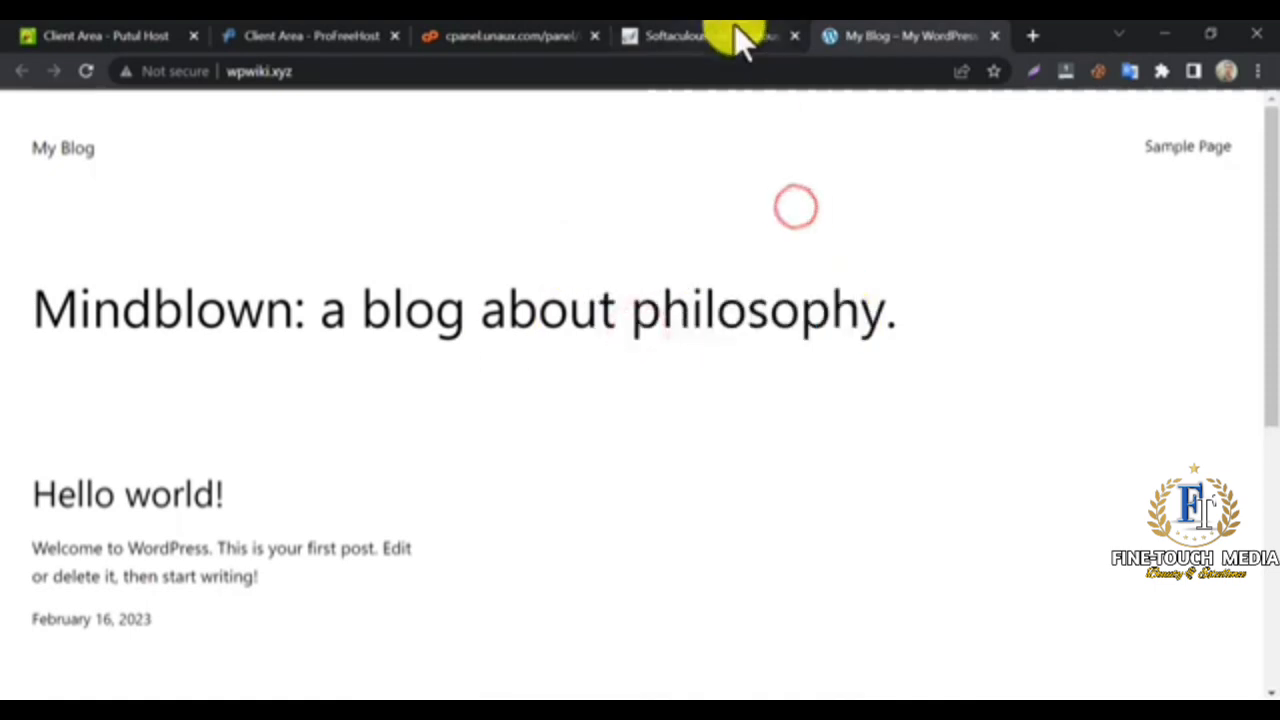
# Return to the Softaculous installation page and open the site's administrative URL, wpwiki.xyz/wp-admin
pyautogui.click(697, 38)
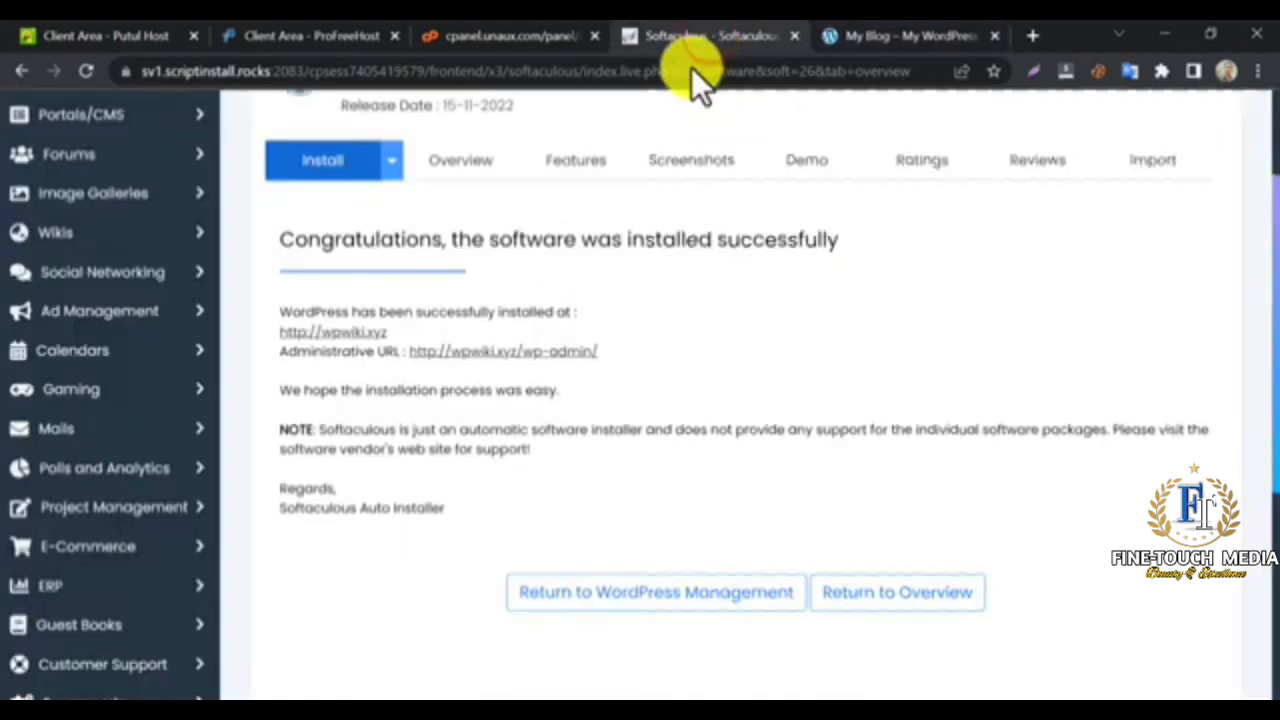
pyautogui.click(584, 352)
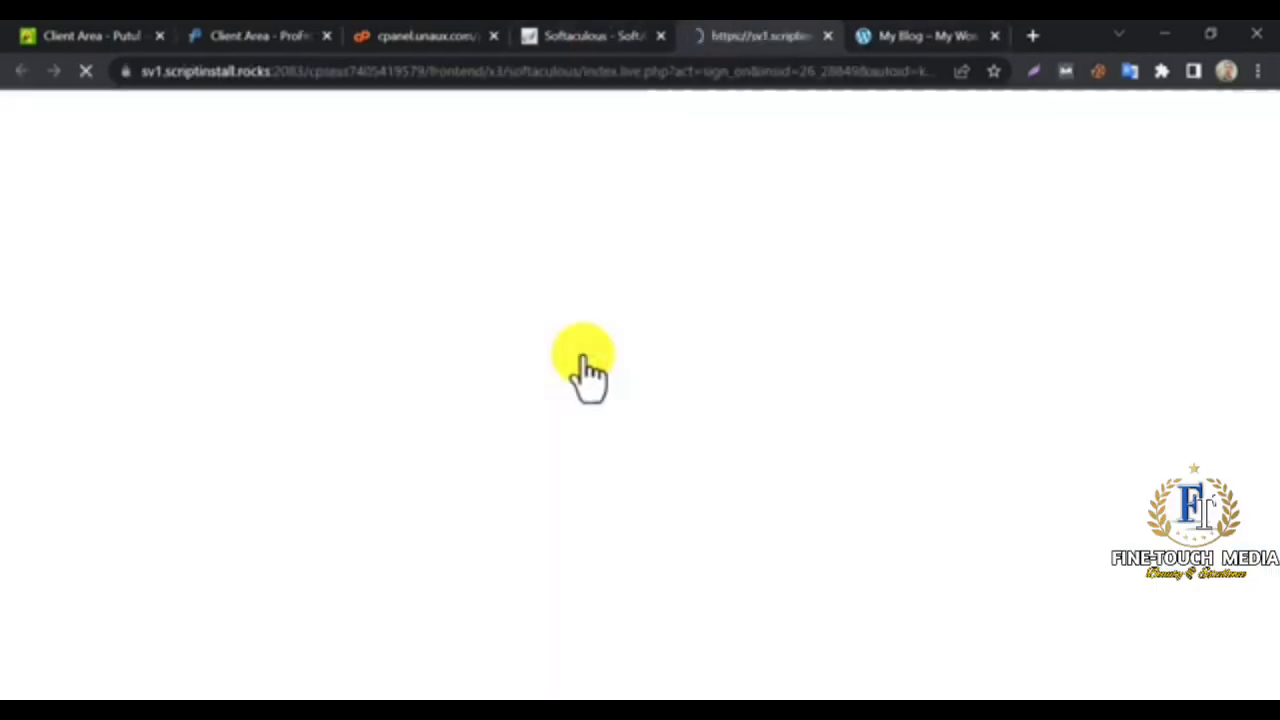